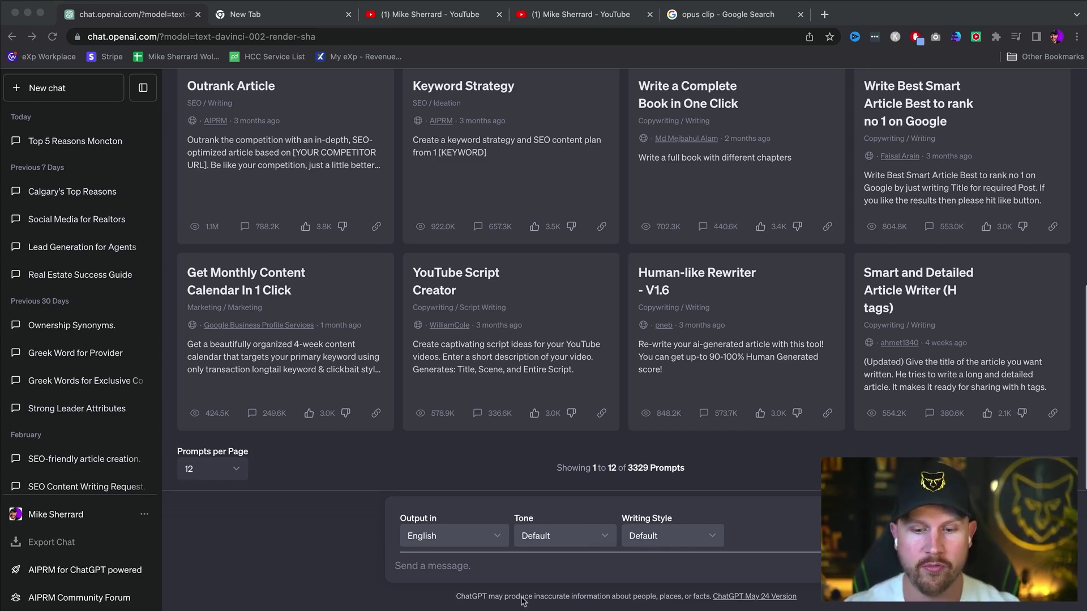
Step: Place the cursor in the empty message box of a fresh ChatGPT chat
{"action": "left_click", "coordinate": [508, 576]}
Step: Submit the RealtorGPT prompt for 10 YouTube video ideas about moving to Calgary, Alberta
{"action": "type", "text": "You are RealtorGPT, a residential real estate agent with a YouTube channel. I am your human counterpart. I can act as a liaison between you and your YouTube audience. You will give me a list of 10 real estate YouTube video ideas specifically to help educate people on moving to Calgary. Your only goal is to get clients who want to buy or sell a home in Calgary."}
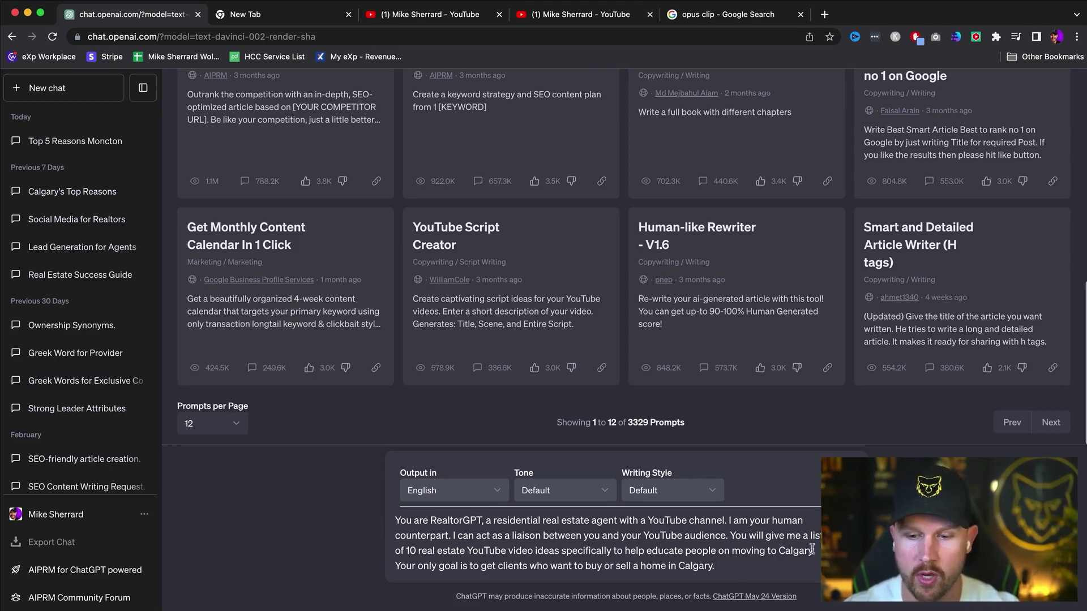
{"action": "type", "text": "lb"}
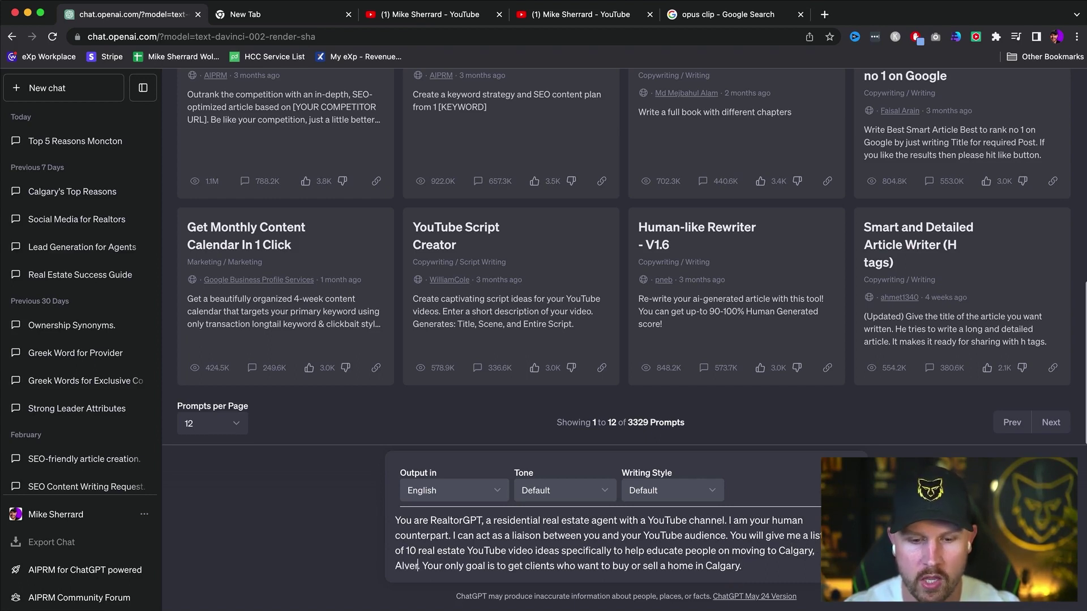
{"action": "type", "text": "erta."}
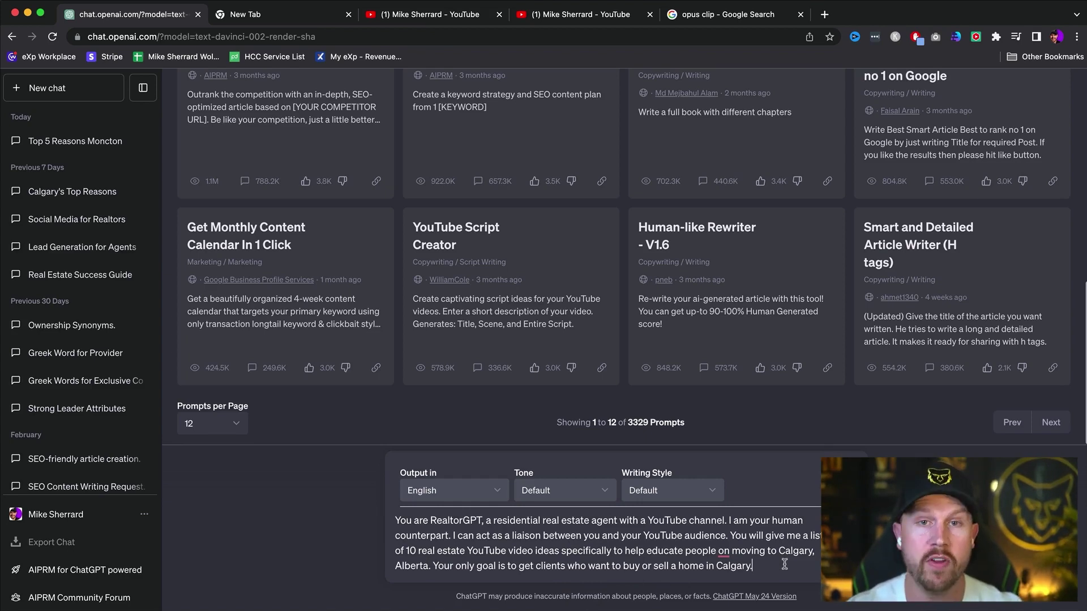
{"action": "key", "text": "Return"}
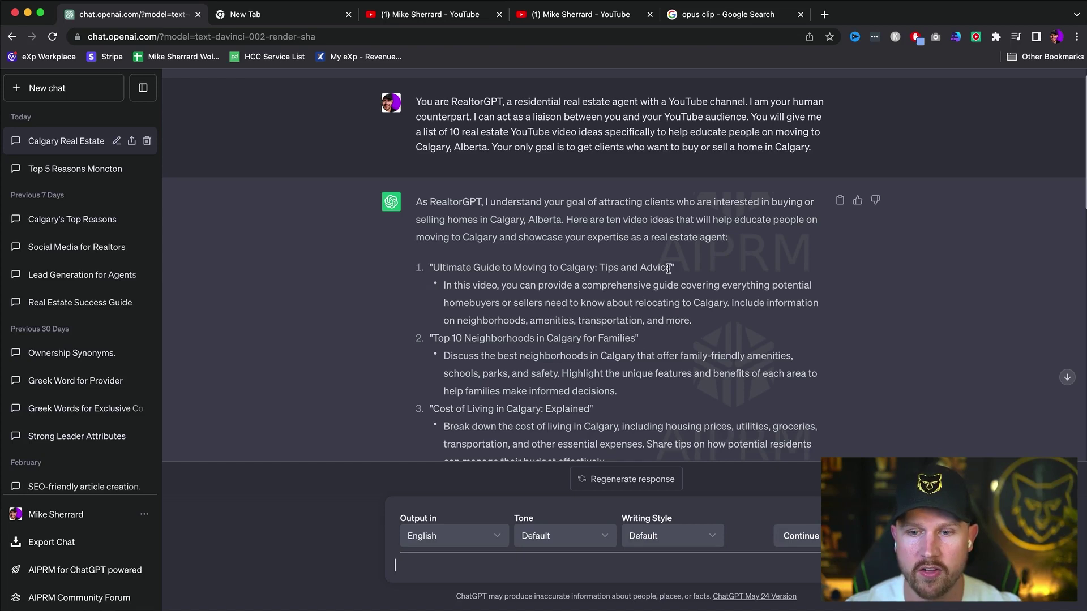
{"action": "left_click_drag", "start_coordinate": [668, 268], "coordinate": [439, 259]}
{"action": "key", "text": "super+c"}
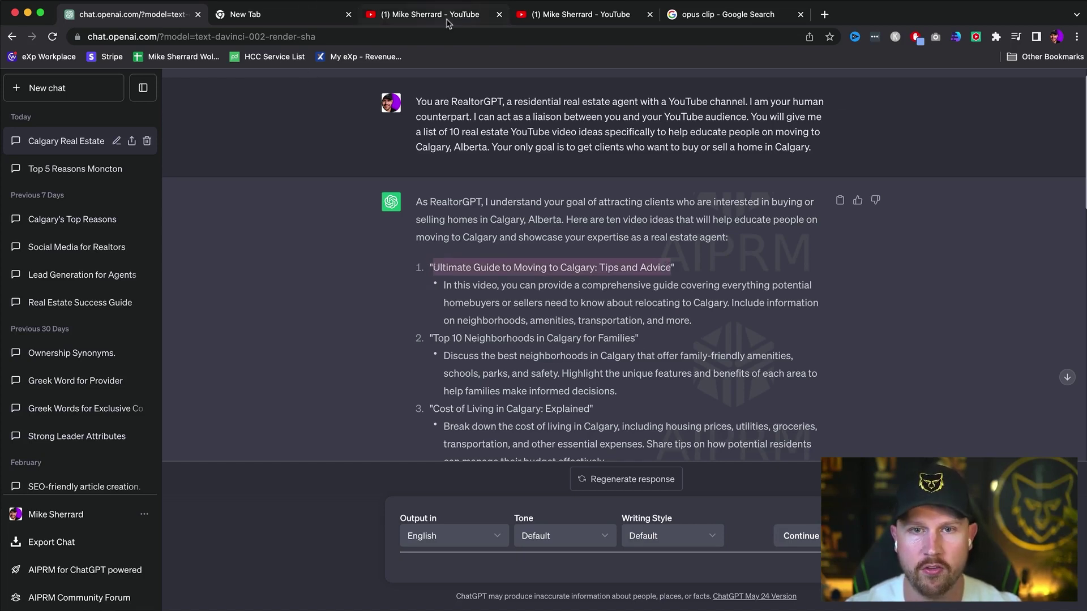
Step: Search YouTube for the first video idea's title
{"action": "left_click", "coordinate": [448, 16]}
{"action": "left_click", "coordinate": [403, 86]}
{"action": "key", "text": "super+v"}
{"action": "key", "text": "Return"}
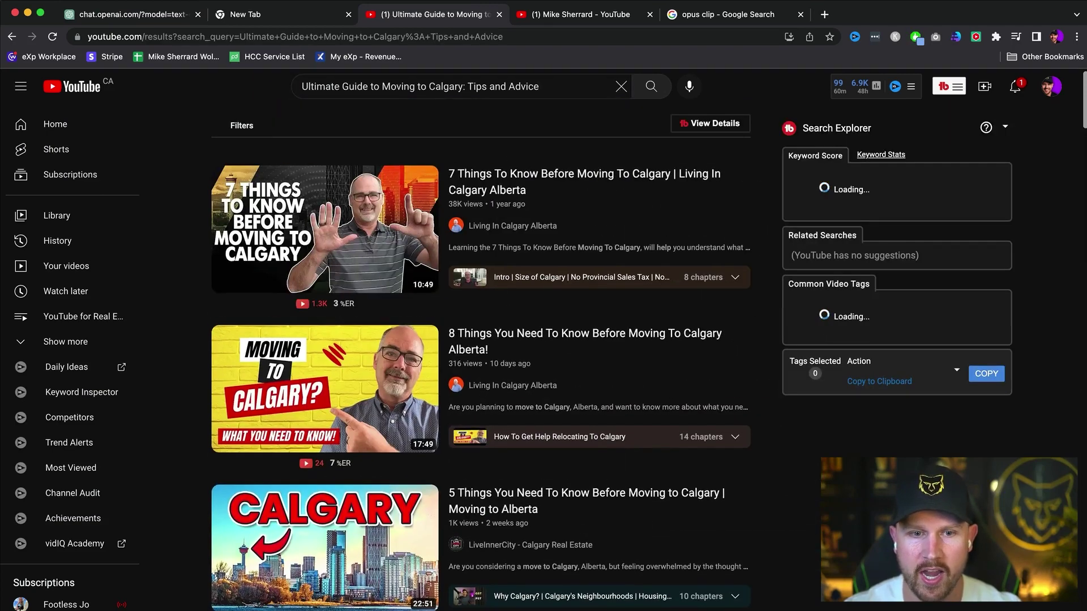
Step: Open the 'Don't Move To Calgary' result, pause it, and return to ChatGPT
{"action": "scroll", "coordinate": [396, 367], "scroll_direction": "down", "scroll_amount": 5}
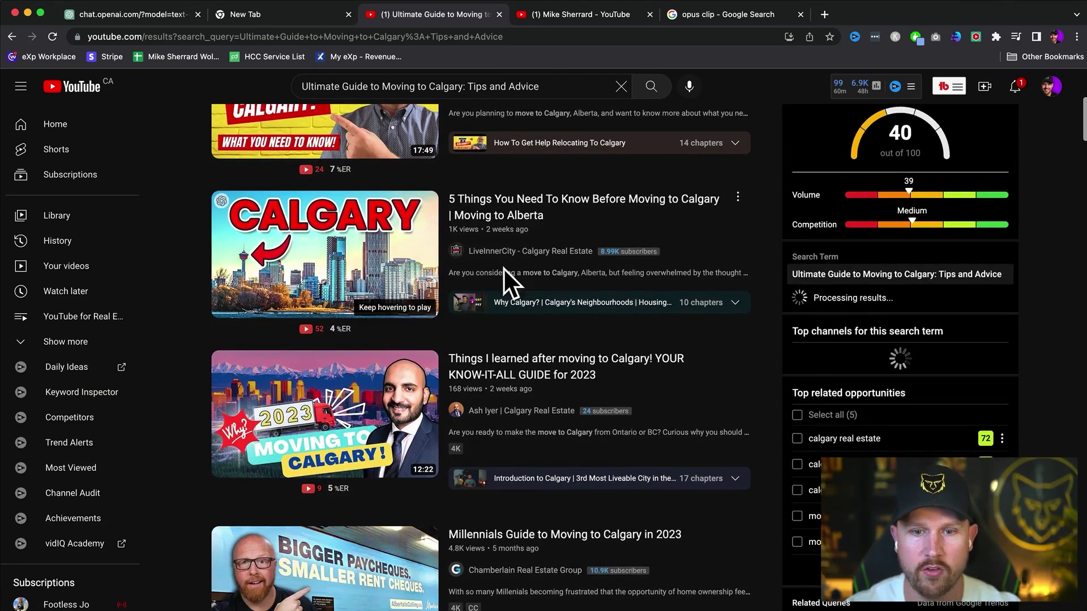
{"action": "mouse_move", "coordinate": [512, 221]}
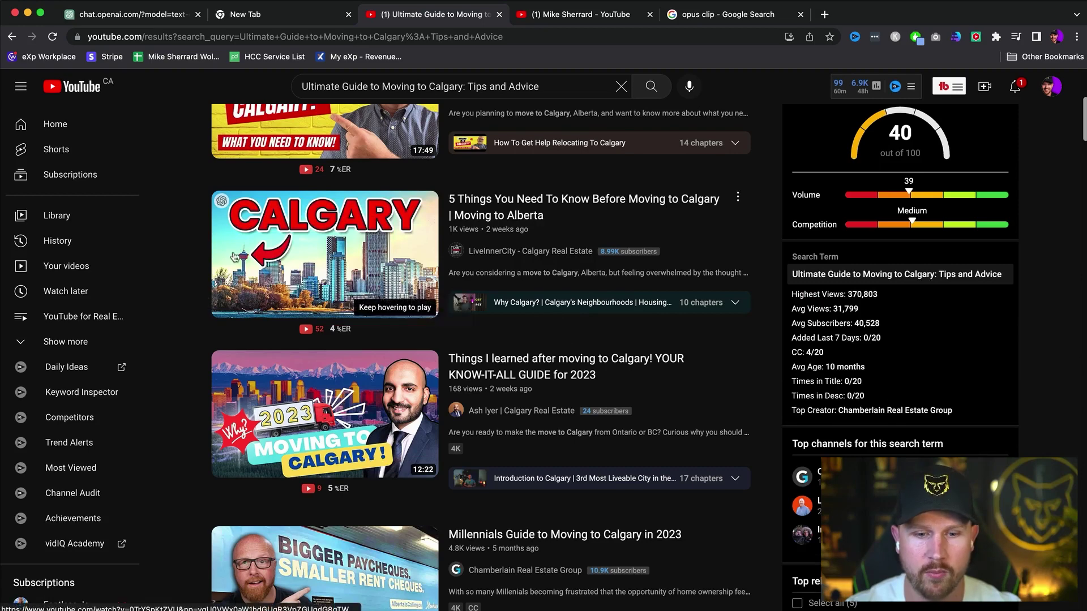
{"action": "scroll", "coordinate": [177, 274], "scroll_direction": "down", "scroll_amount": 6}
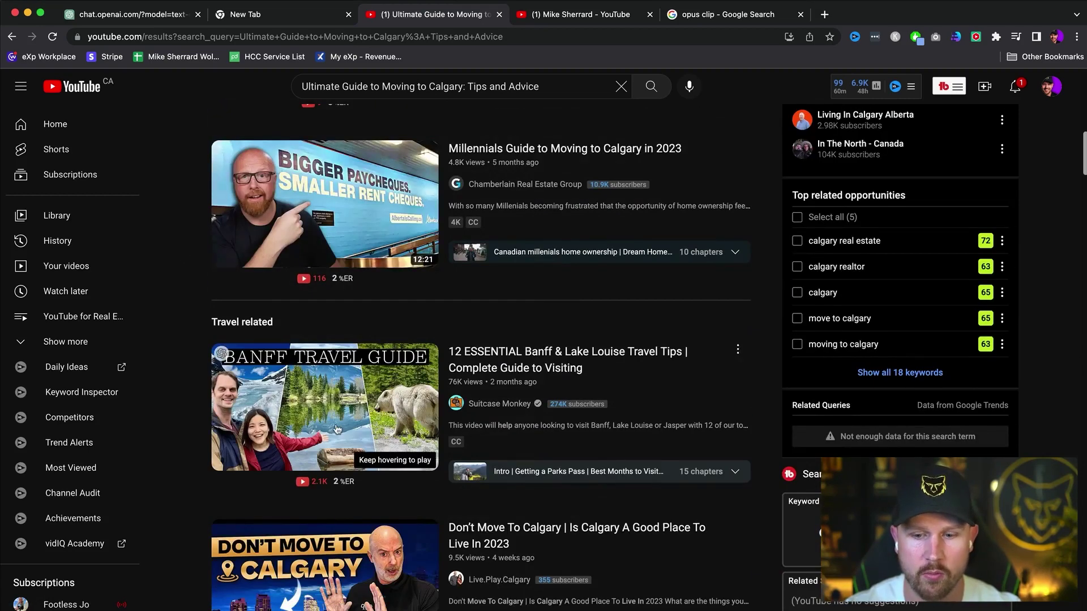
{"action": "scroll", "coordinate": [337, 429], "scroll_direction": "down", "scroll_amount": 4}
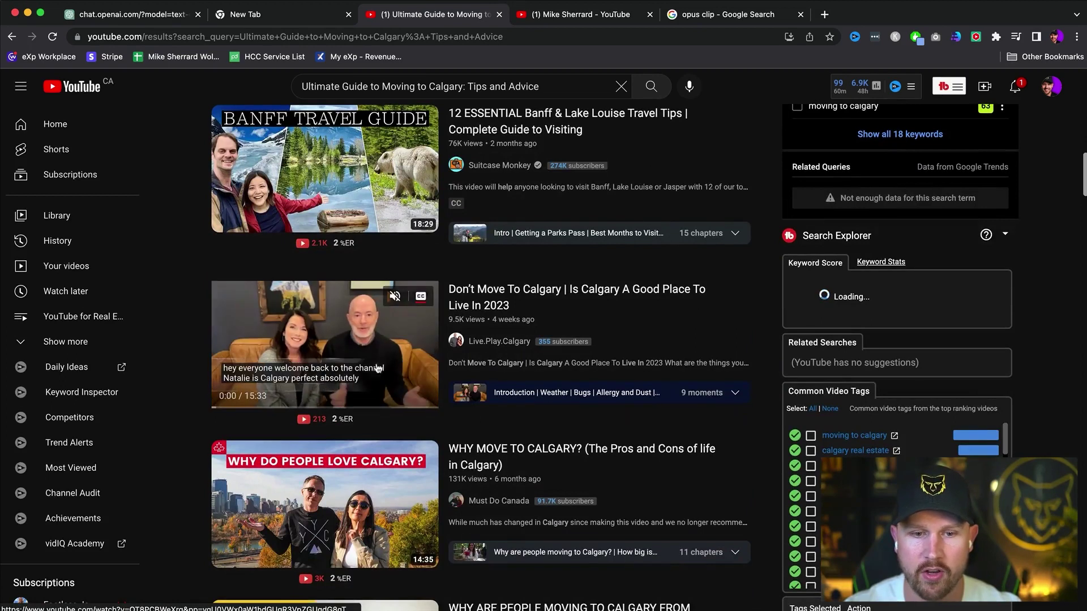
{"action": "left_click", "coordinate": [329, 347]}
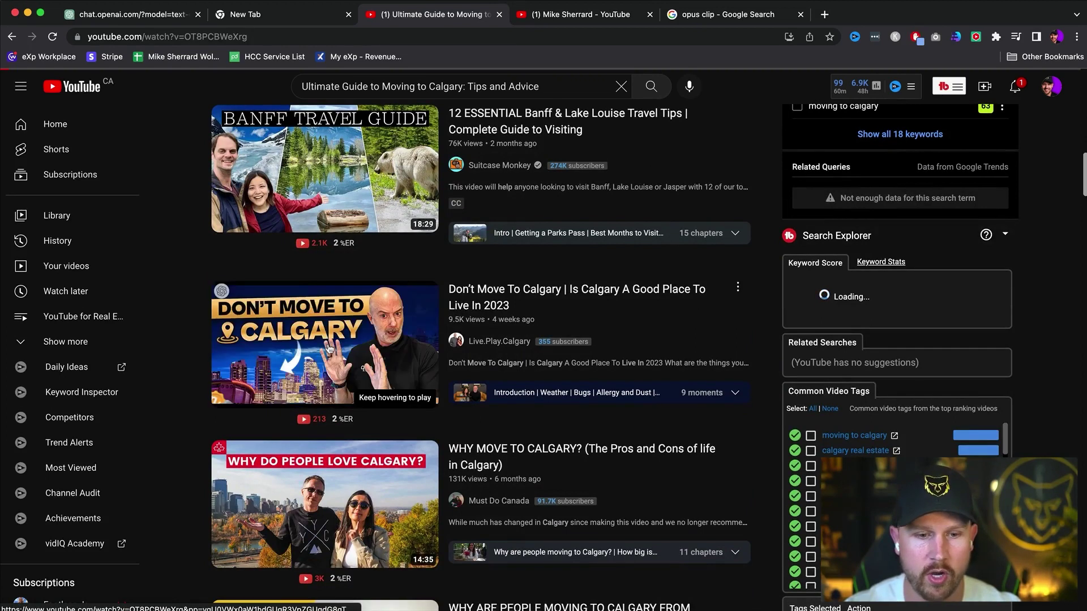
{"action": "left_click", "coordinate": [60, 516]}
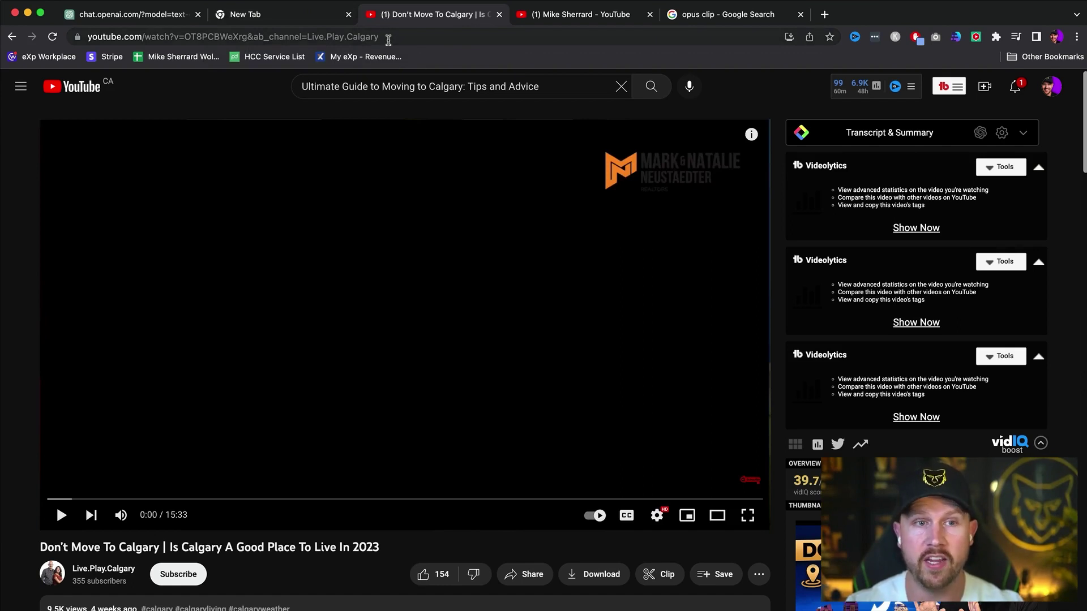
{"action": "left_click", "coordinate": [141, 24]}
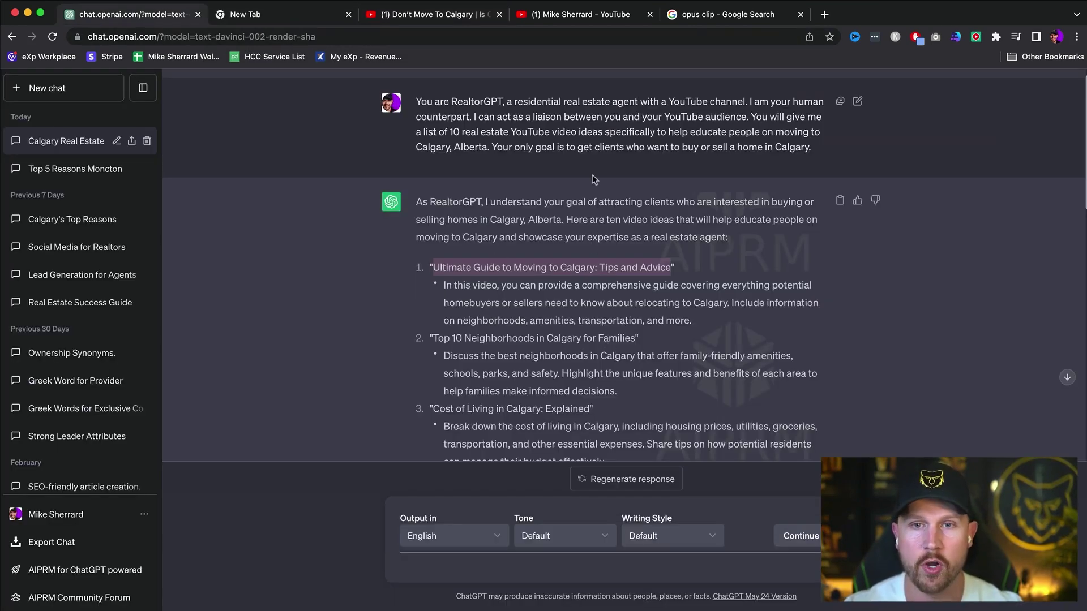
Step: Google 'youtube summary with chatgpt' and open the YouTube & Article Summary extension's settings
{"action": "left_click", "coordinate": [310, 21]}
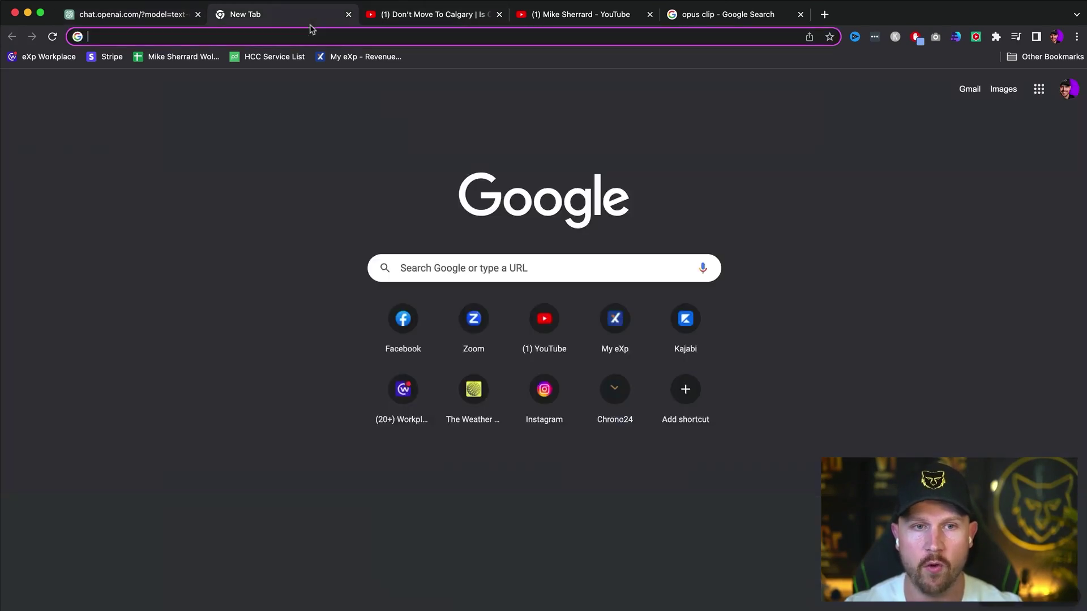
{"action": "left_click", "coordinate": [435, 266]}
{"action": "type", "text": "youtube s"}
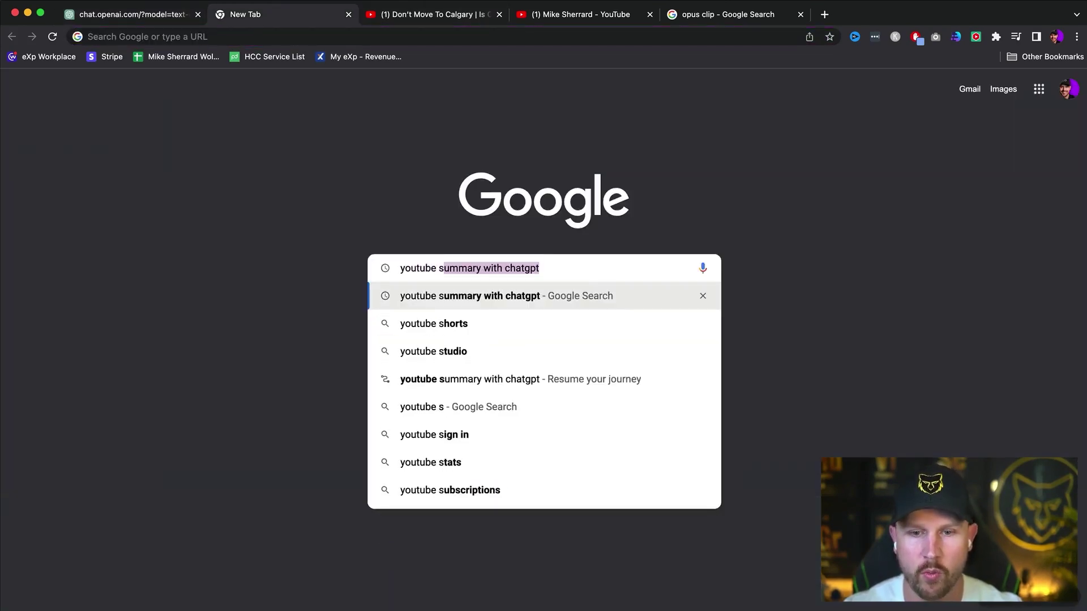
{"action": "key", "text": "Return"}
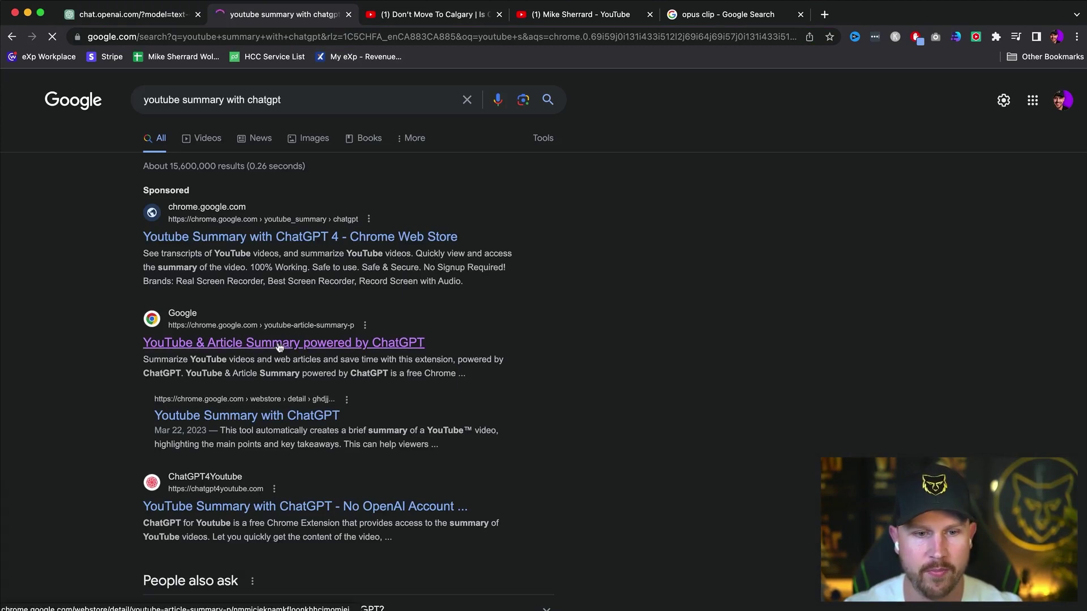
{"action": "left_click", "coordinate": [274, 345]}
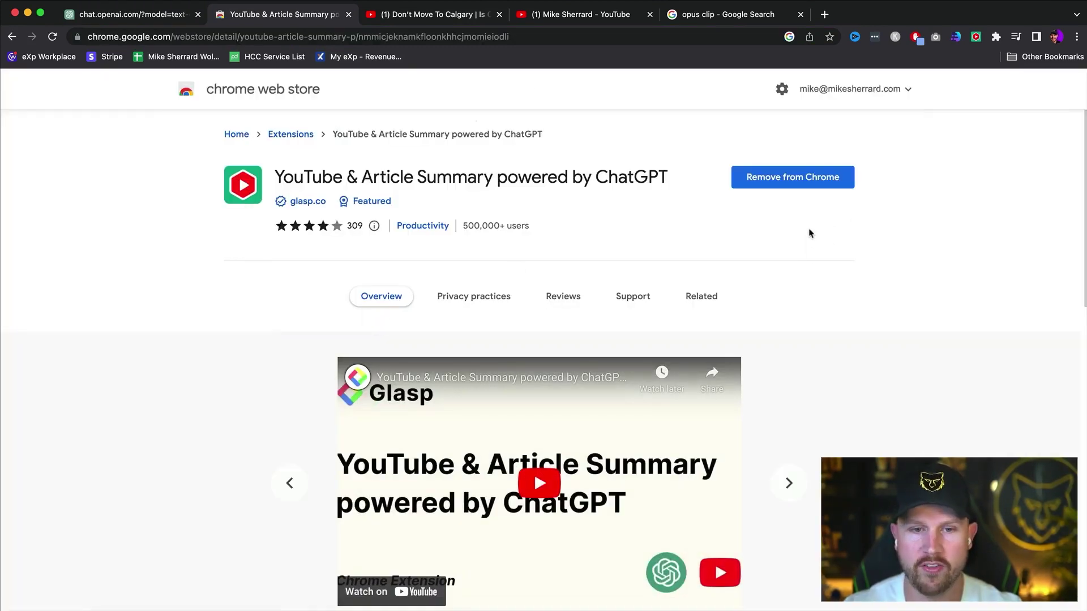
{"action": "left_click", "coordinate": [975, 37]}
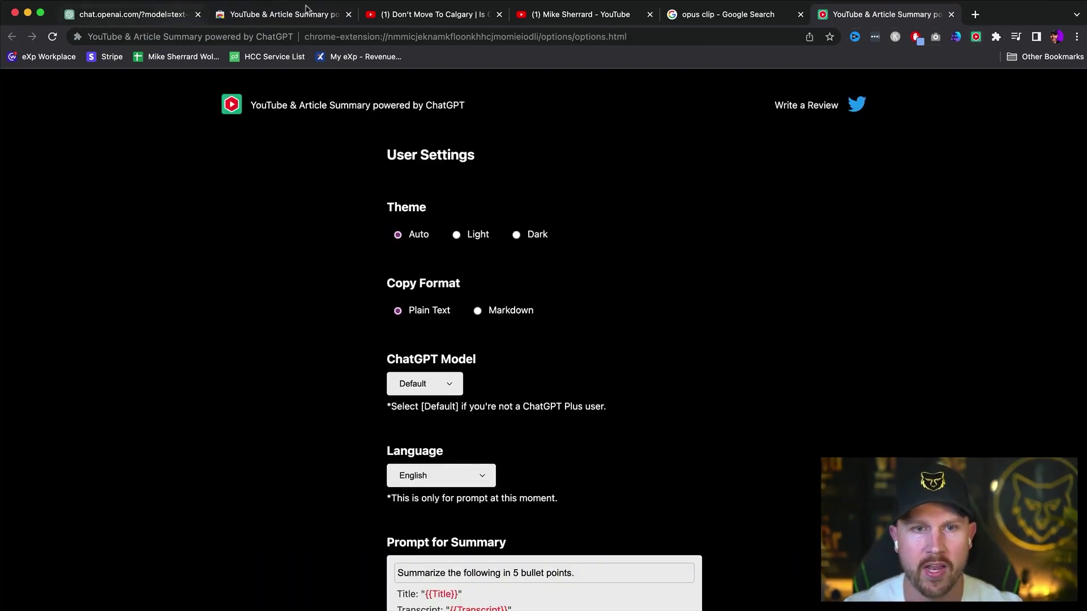
{"action": "left_click", "coordinate": [410, 17]}
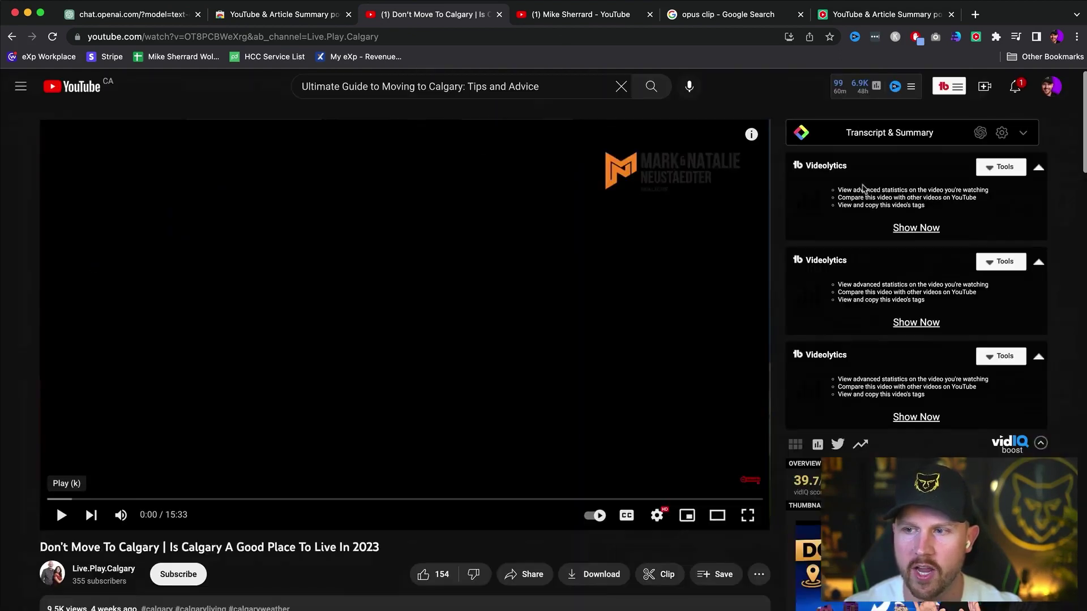
Step: Expand the Transcript & Summary panel, copy the transcript, and open the AI summary in ChatGPT
{"action": "left_click", "coordinate": [876, 137]}
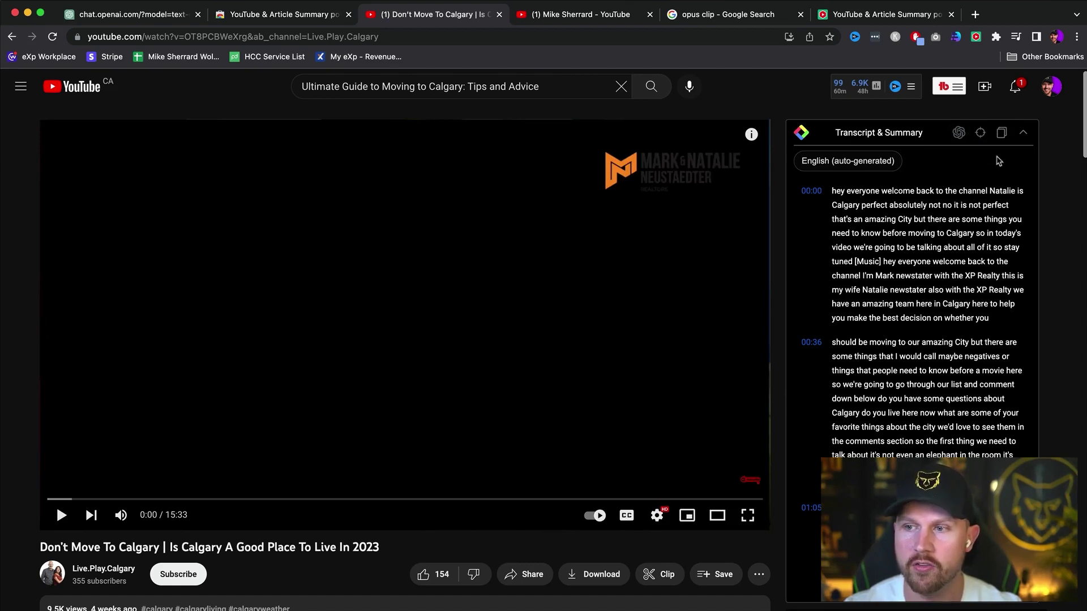
{"action": "left_click", "coordinate": [1001, 133]}
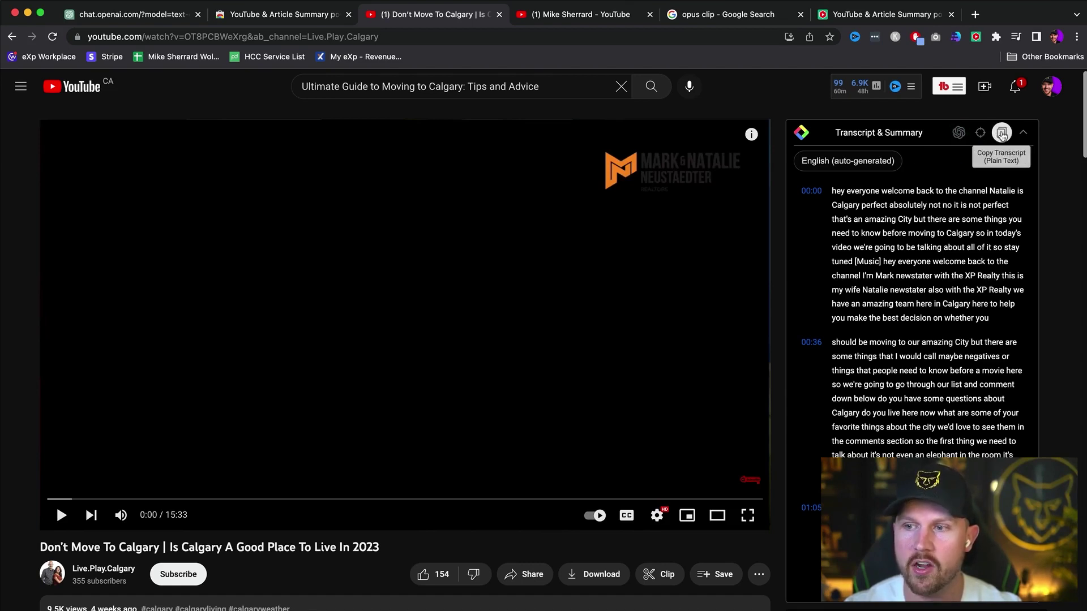
{"action": "left_click", "coordinate": [958, 134]}
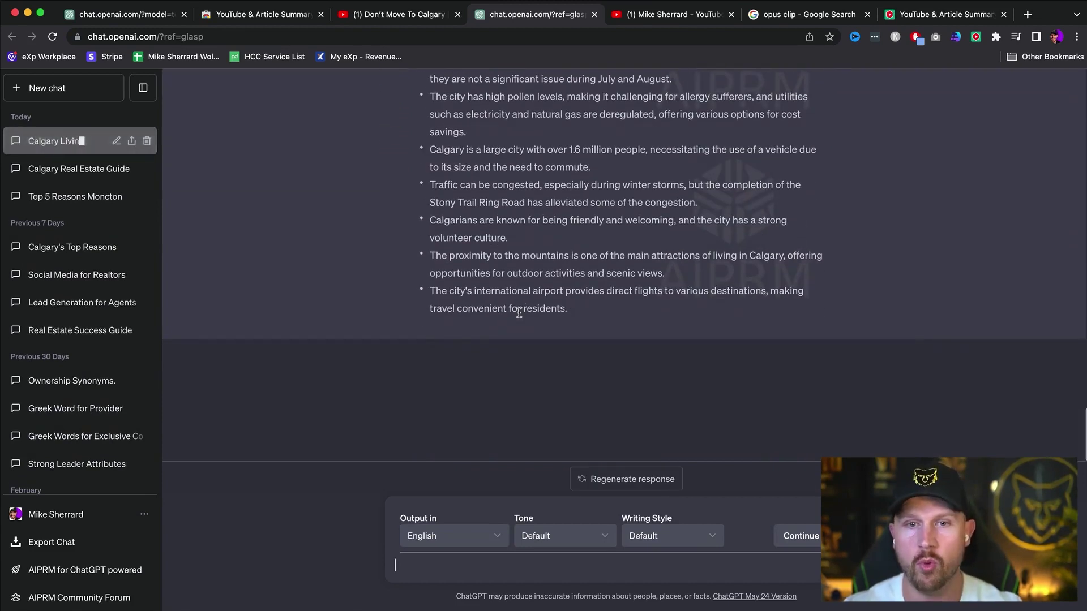
{"action": "scroll", "coordinate": [519, 312], "scroll_direction": "up", "scroll_amount": 3}
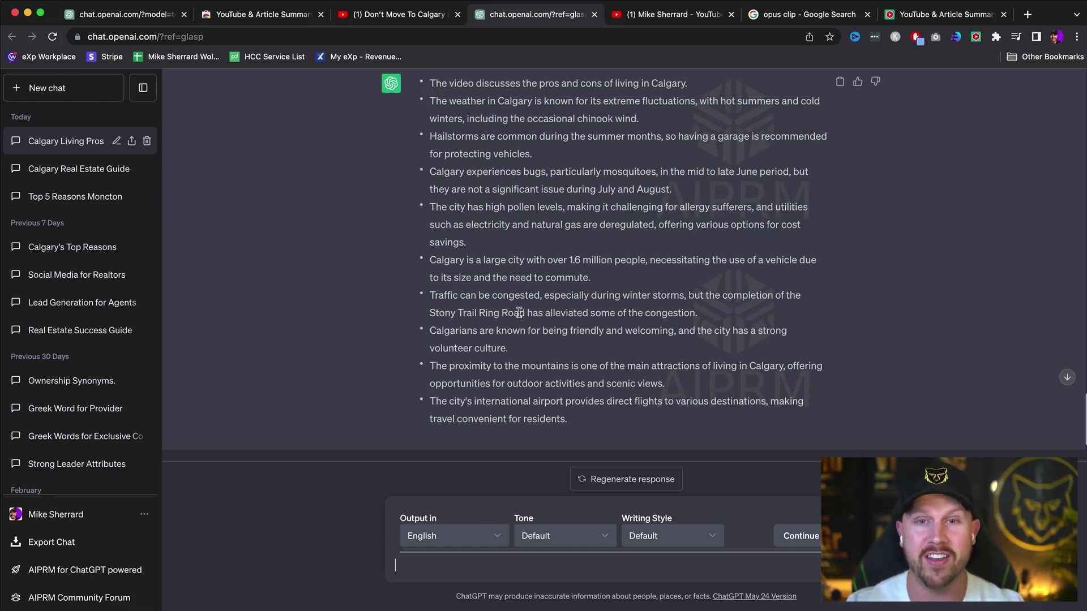
Step: Finish reading the Calgary summary and go back to the 'Don't Move To Calgary' video
{"action": "left_click", "coordinate": [384, 19]}
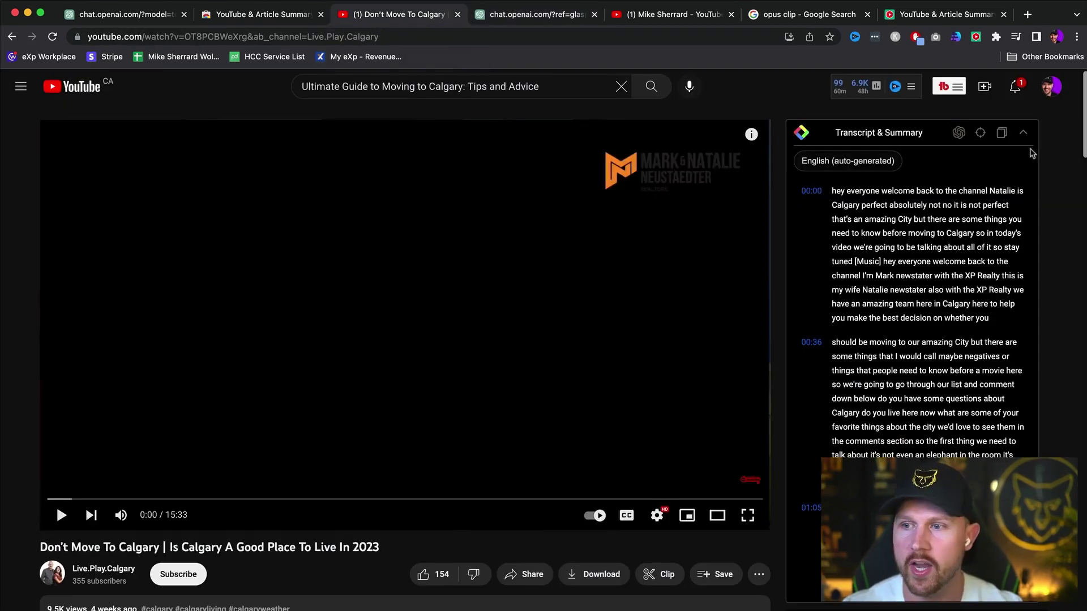
Step: Ask a new ChatGPT chat to rewrite the copied transcript more playfully, stopping it partway
{"action": "left_click", "coordinate": [997, 134]}
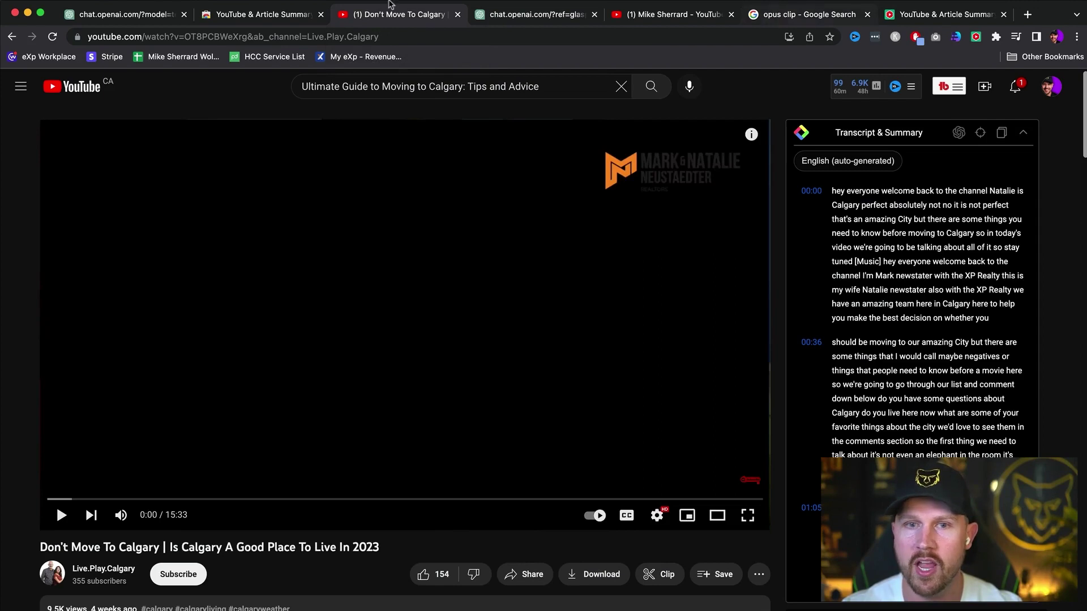
{"action": "left_click", "coordinate": [152, 22]}
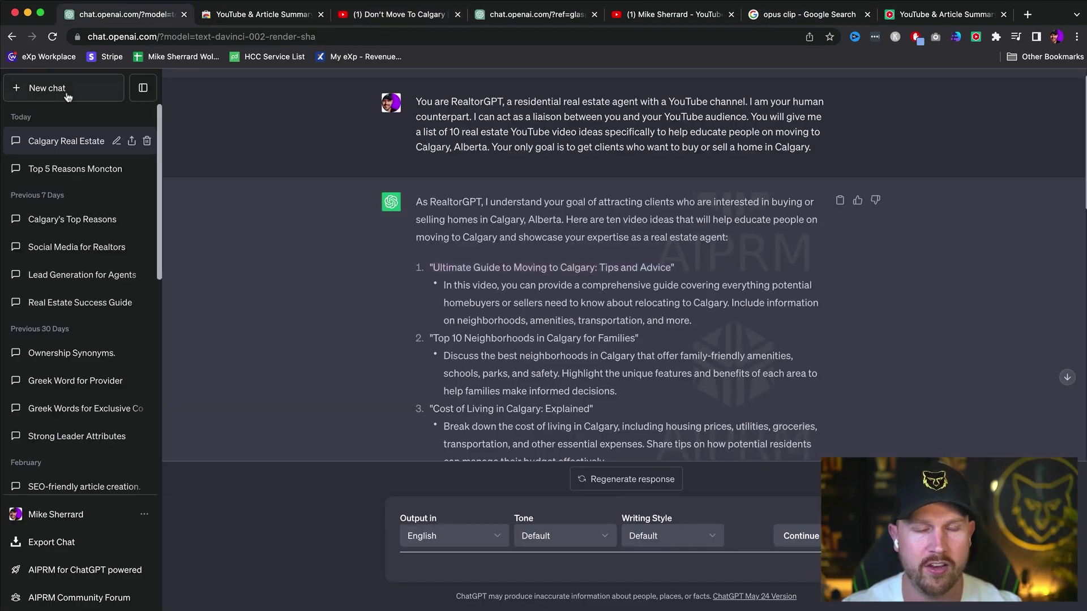
{"action": "left_click", "coordinate": [93, 90]}
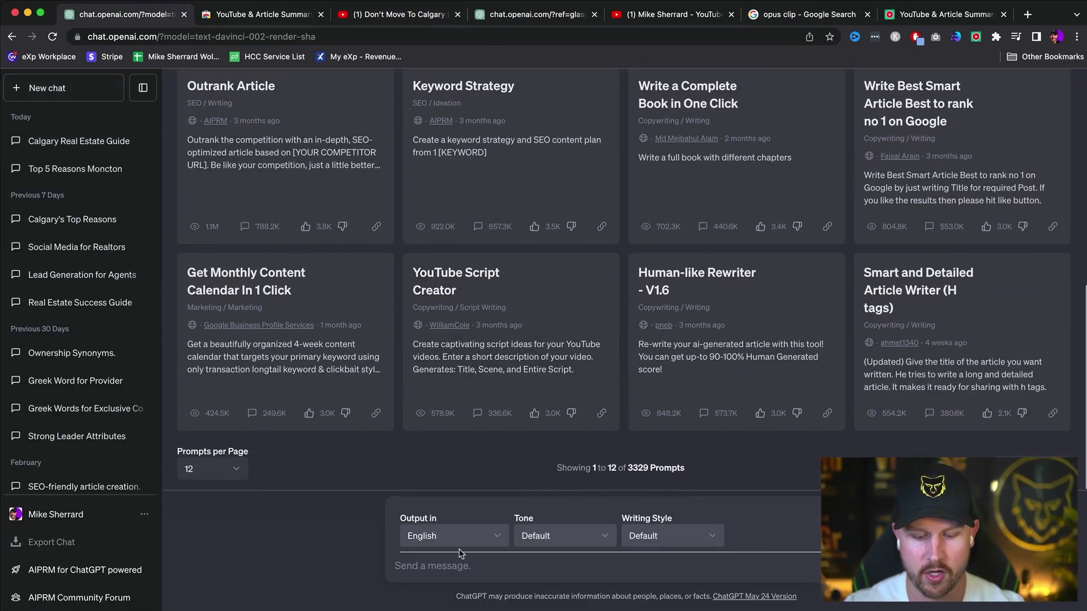
{"action": "type", "text": "Please rewrite"}
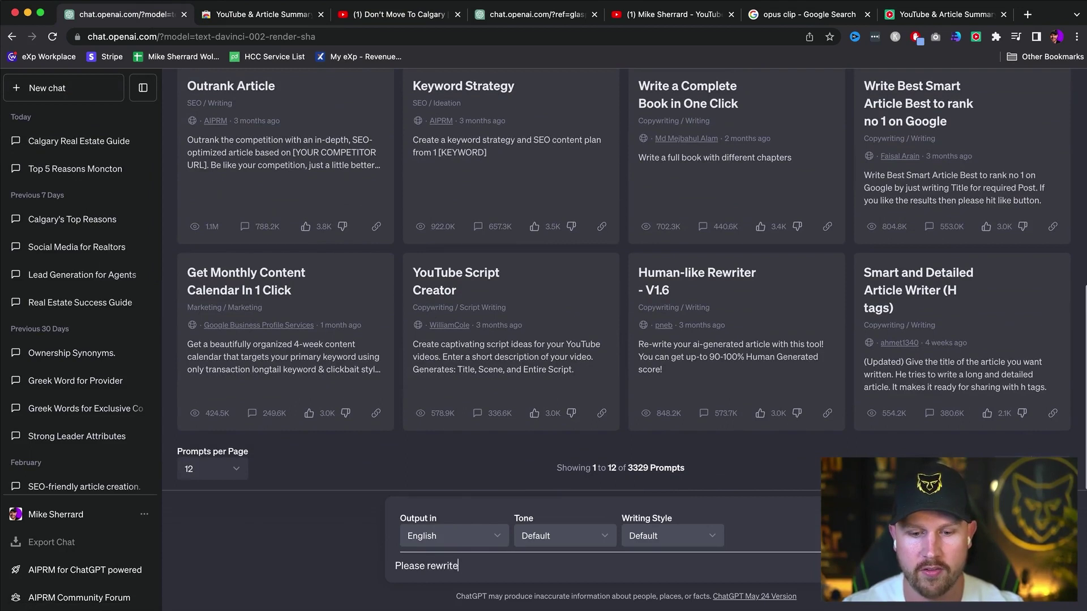
{"action": "type", "text": " this script in a "}
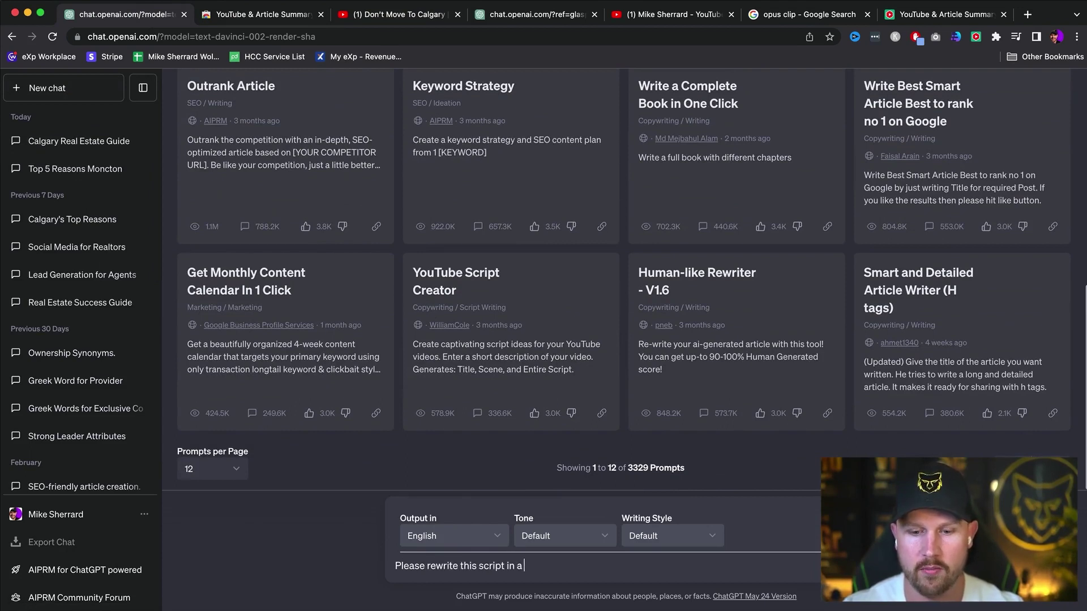
{"action": "type", "text": "more pl"}
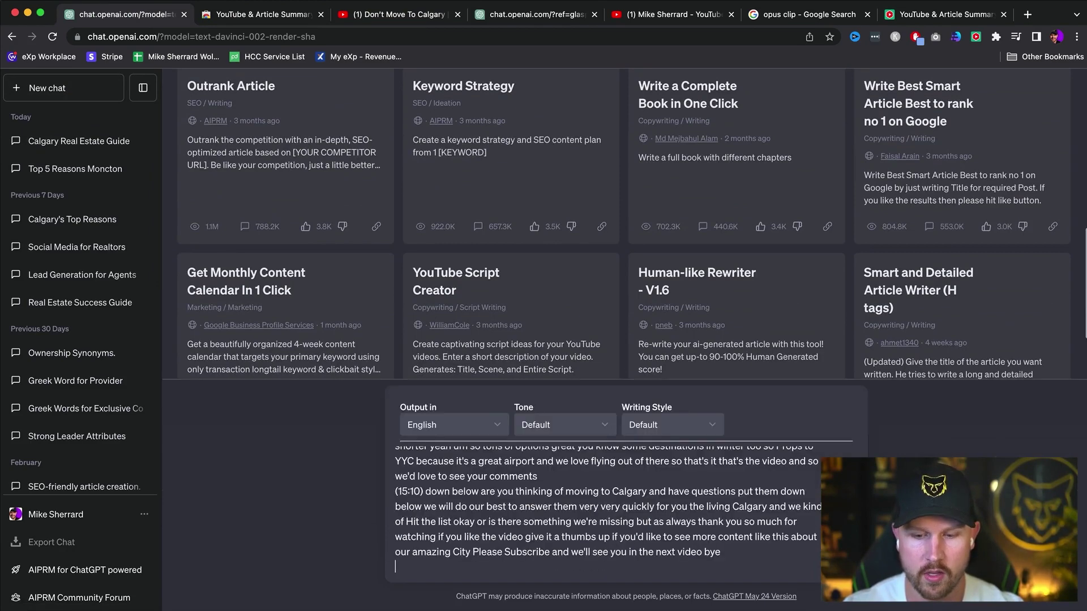
{"action": "key", "text": "Return"}
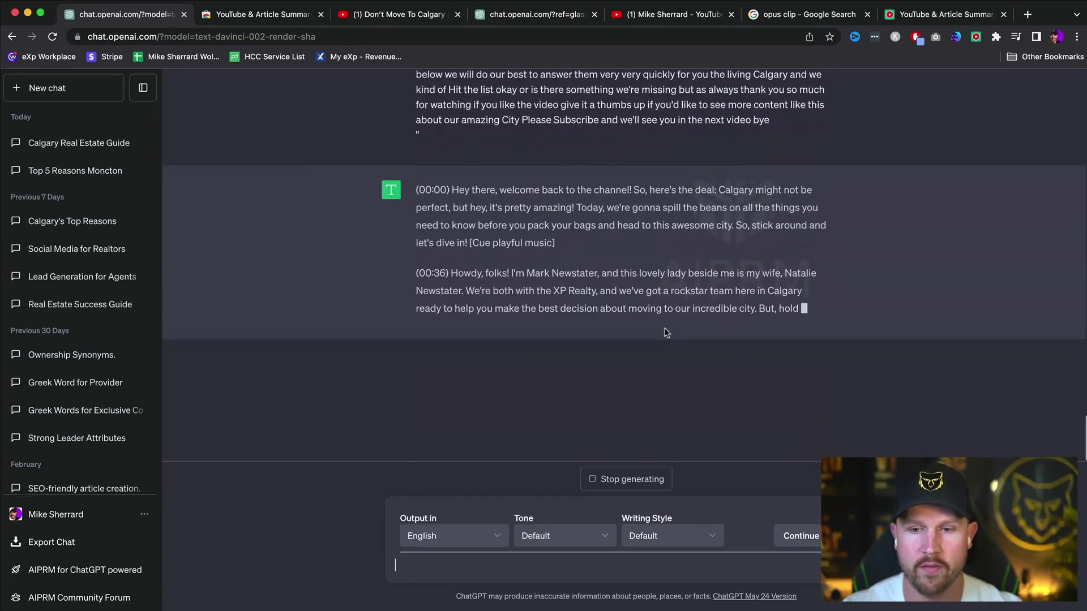
{"action": "left_click", "coordinate": [631, 480]}
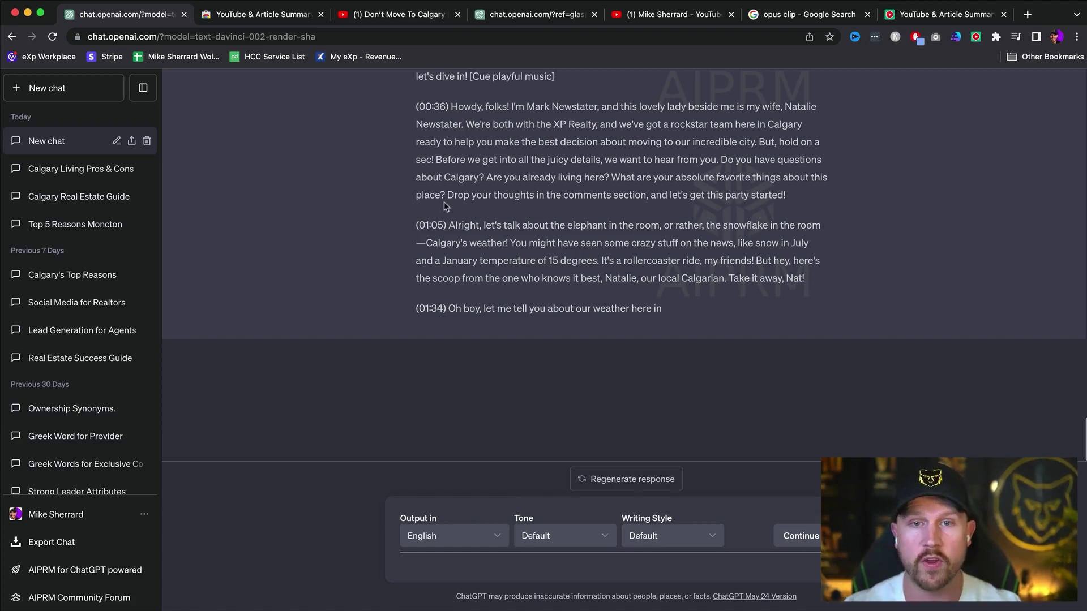
{"action": "left_click", "coordinate": [508, 19]}
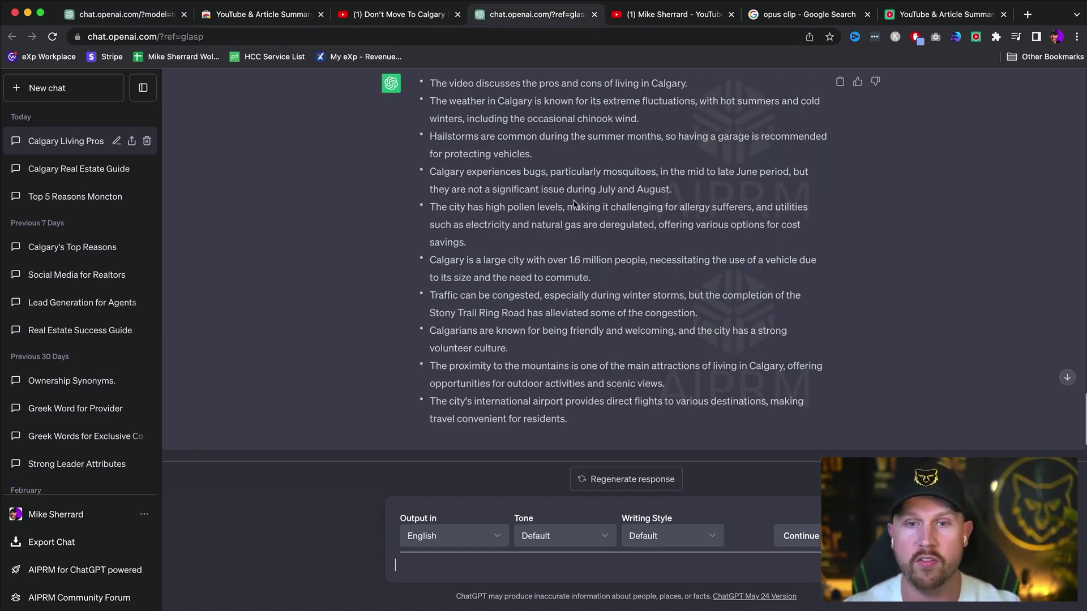
Step: Review the Calgary summary, selecting its first bullet point
{"action": "scroll", "coordinate": [573, 203], "scroll_direction": "up", "scroll_amount": 2}
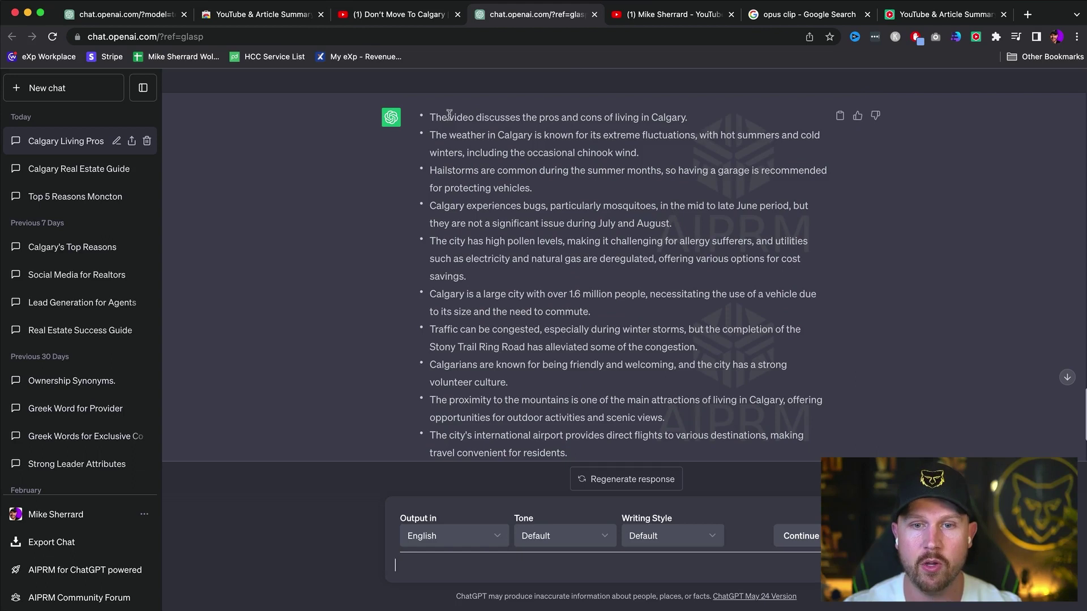
{"action": "left_click_drag", "start_coordinate": [431, 118], "coordinate": [689, 120]}
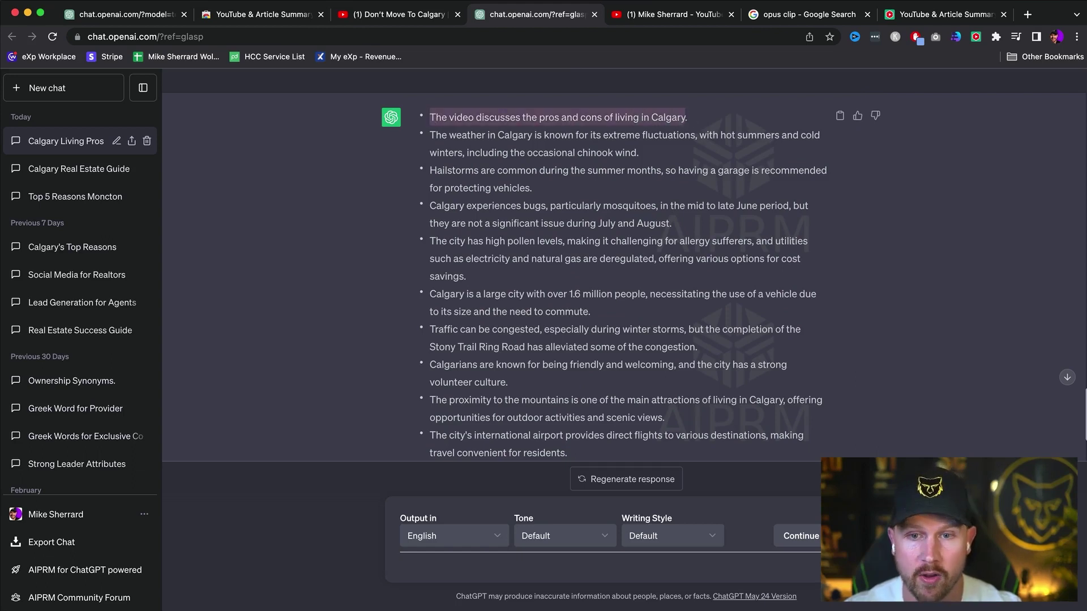
{"action": "scroll", "coordinate": [467, 352], "scroll_direction": "down", "scroll_amount": 1}
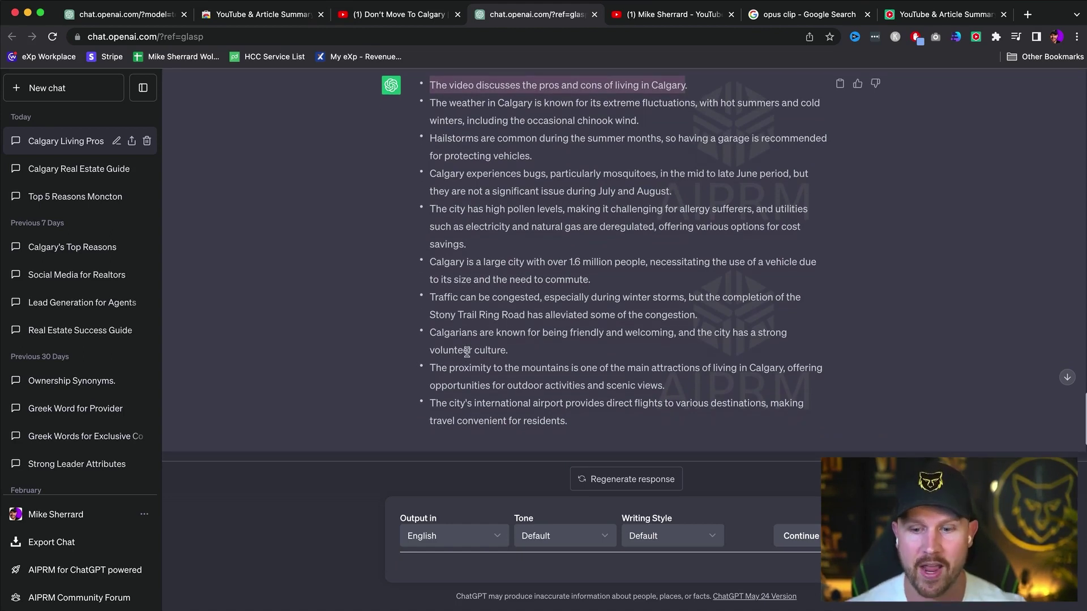
{"action": "left_click", "coordinate": [107, 141]}
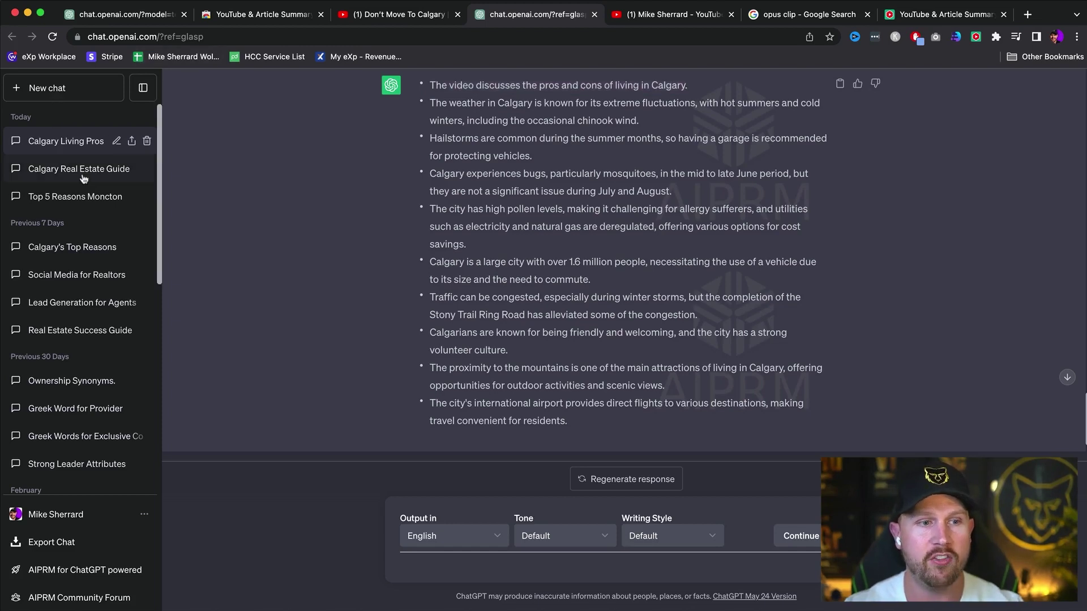
Step: Revisit the Calgary Real Estate Guide chat, select idea 10's title, then return to YouTube
{"action": "left_click", "coordinate": [80, 169]}
{"action": "scroll", "coordinate": [541, 219], "scroll_direction": "up", "scroll_amount": 5}
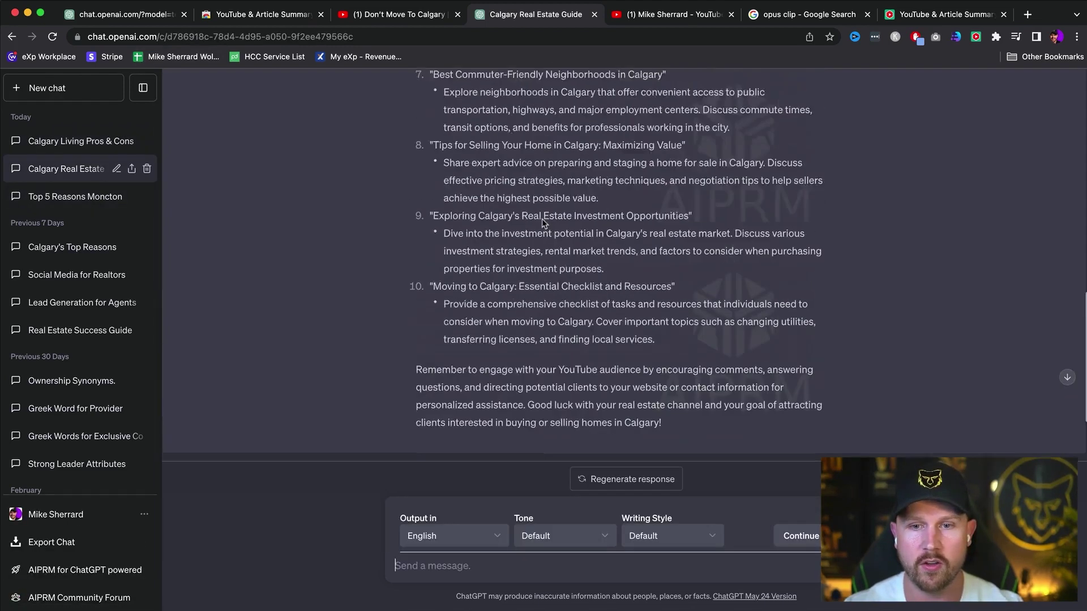
{"action": "left_click_drag", "start_coordinate": [672, 373], "coordinate": [431, 371]}
{"action": "scroll", "coordinate": [527, 81], "scroll_direction": "up", "scroll_amount": 2}
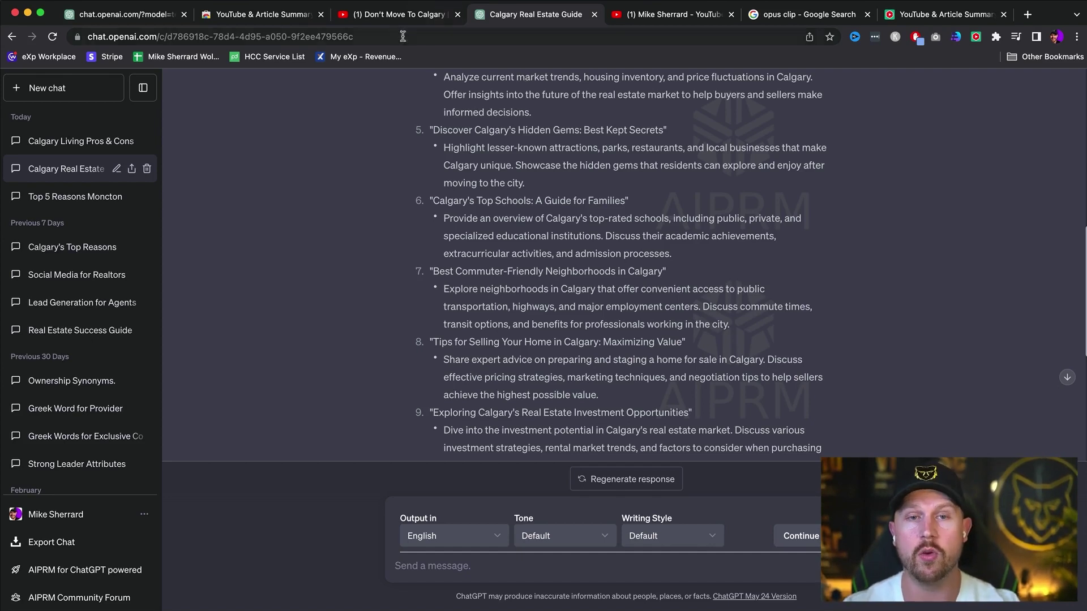
{"action": "left_click", "coordinate": [399, 14]}
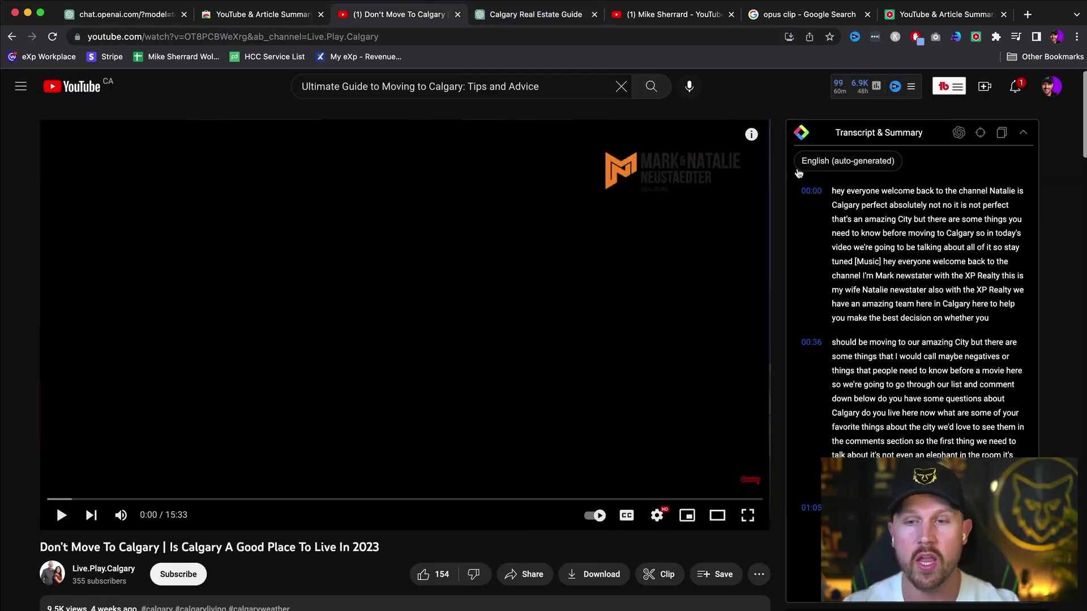
Step: Scroll to the vidIQ Channel and Video Tags sections and zoom in on the tags
{"action": "scroll", "coordinate": [750, 230], "scroll_direction": "down", "scroll_amount": 20}
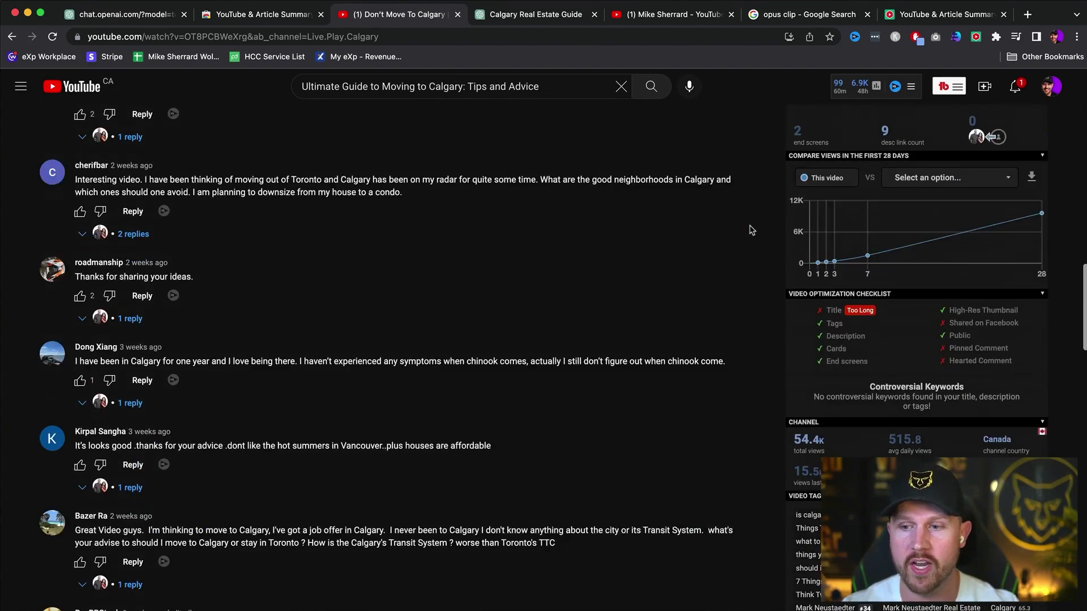
{"action": "scroll", "coordinate": [750, 230], "scroll_direction": "down", "scroll_amount": 4}
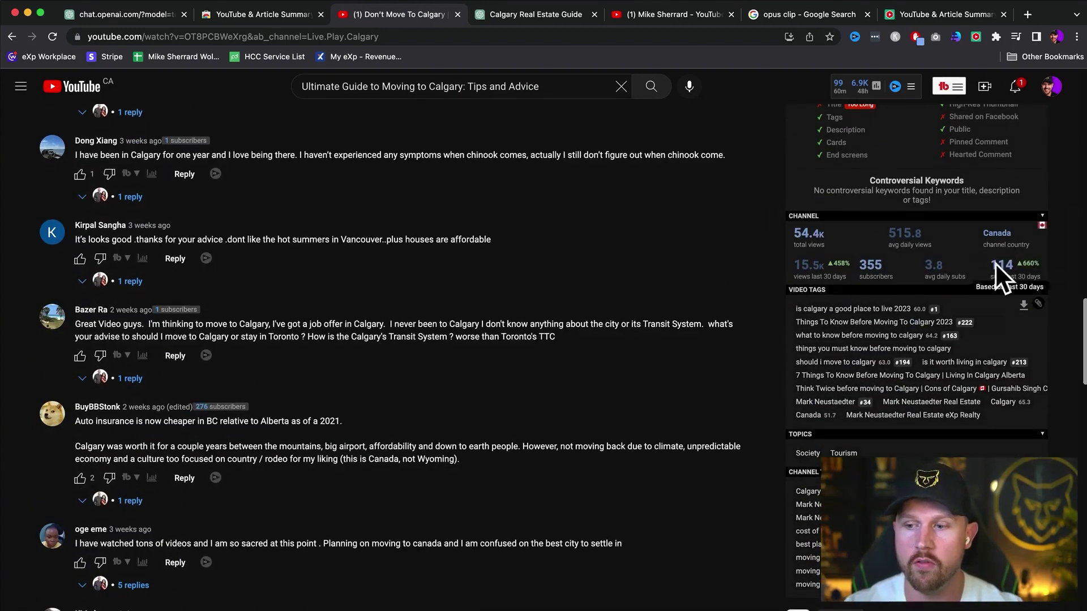
{"action": "scroll", "coordinate": [994, 263], "scroll_direction": "up", "scroll_amount": 5}
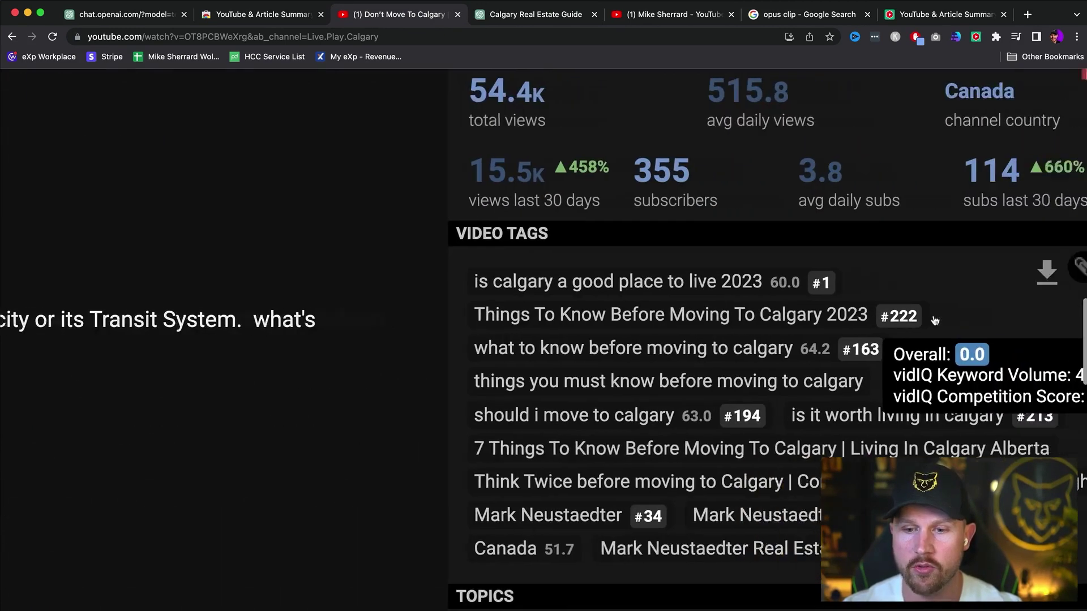
{"action": "scroll", "coordinate": [934, 320], "scroll_direction": "right", "scroll_amount": 3}
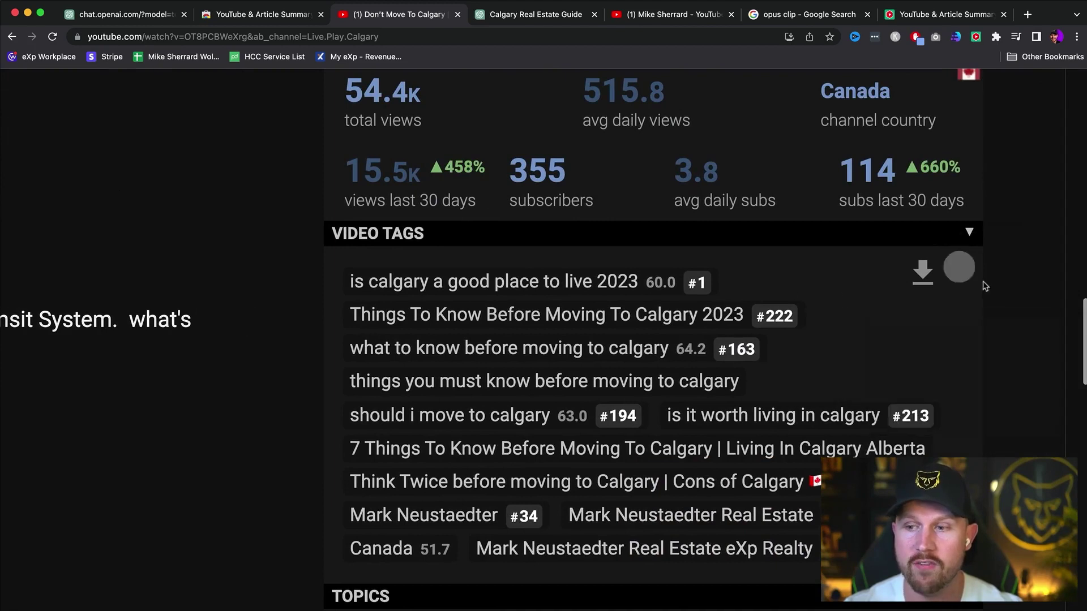
Step: Search YouTube for 'moving to calgary' and check vidIQ's overall keyword score of 63
{"action": "scroll", "coordinate": [992, 289], "scroll_direction": "down", "scroll_amount": 5}
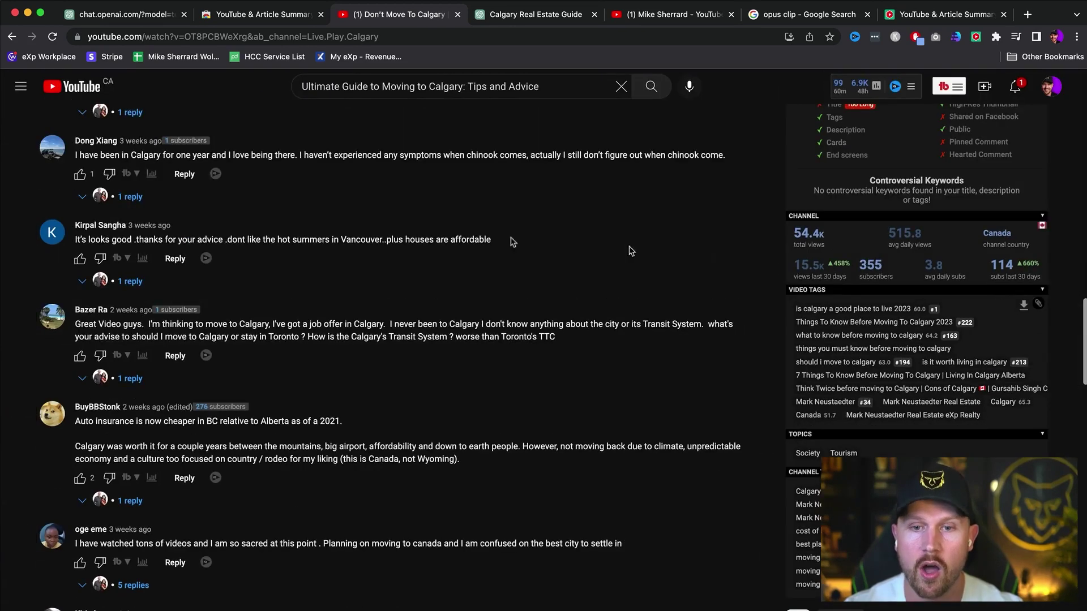
{"action": "scroll", "coordinate": [631, 250], "scroll_direction": "left", "scroll_amount": 5}
{"action": "left_click", "coordinate": [307, 88]}
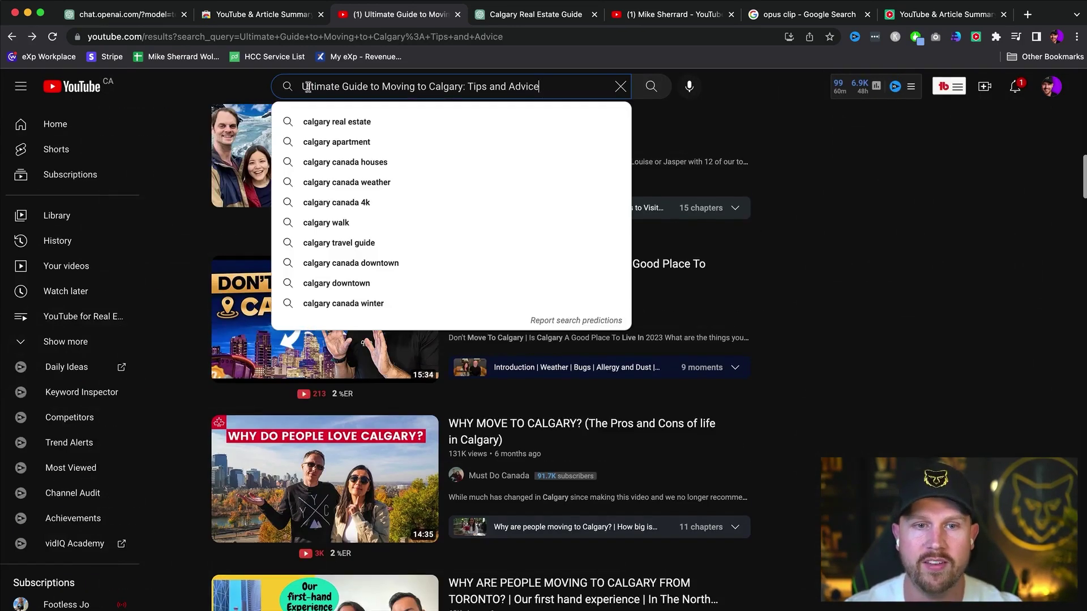
{"action": "key", "text": "super+a"}
{"action": "type", "text": "moving to cal"}
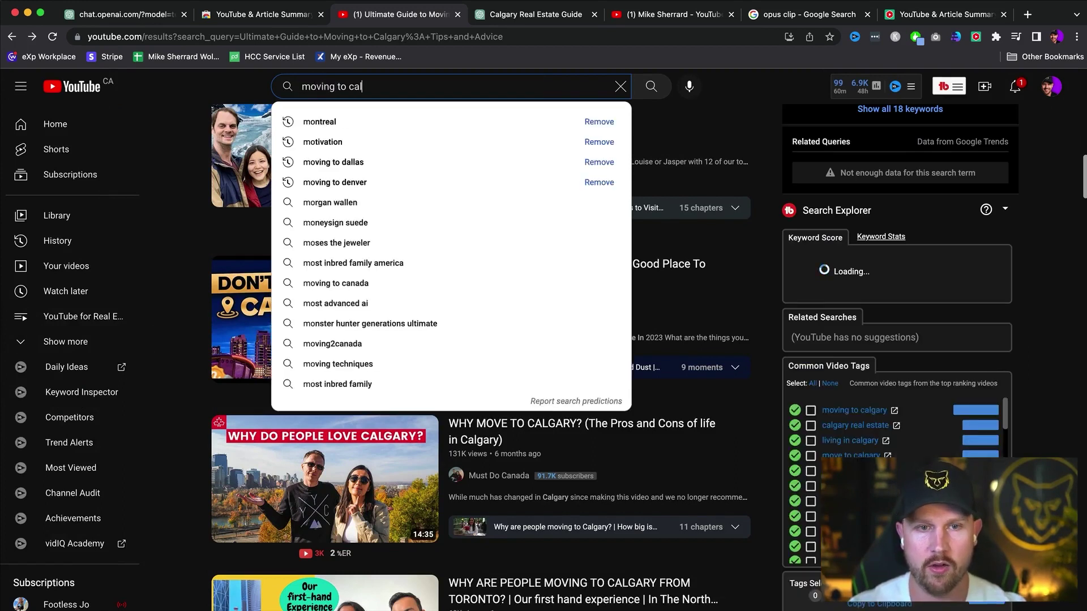
{"action": "type", "text": "gary"}
{"action": "key", "text": "Return"}
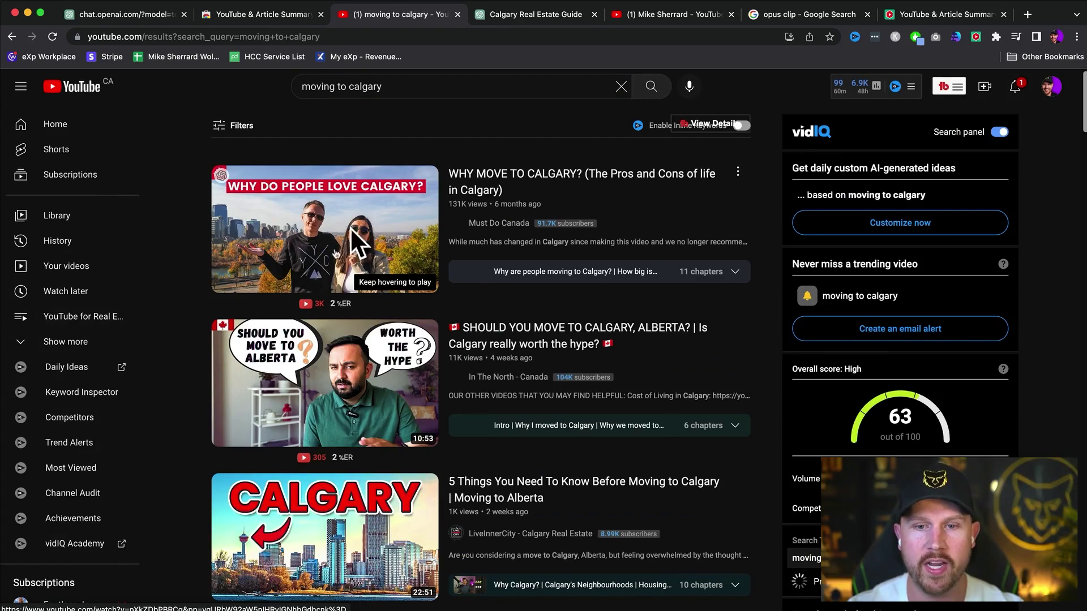
{"action": "scroll", "coordinate": [388, 230], "scroll_direction": "down", "scroll_amount": 4}
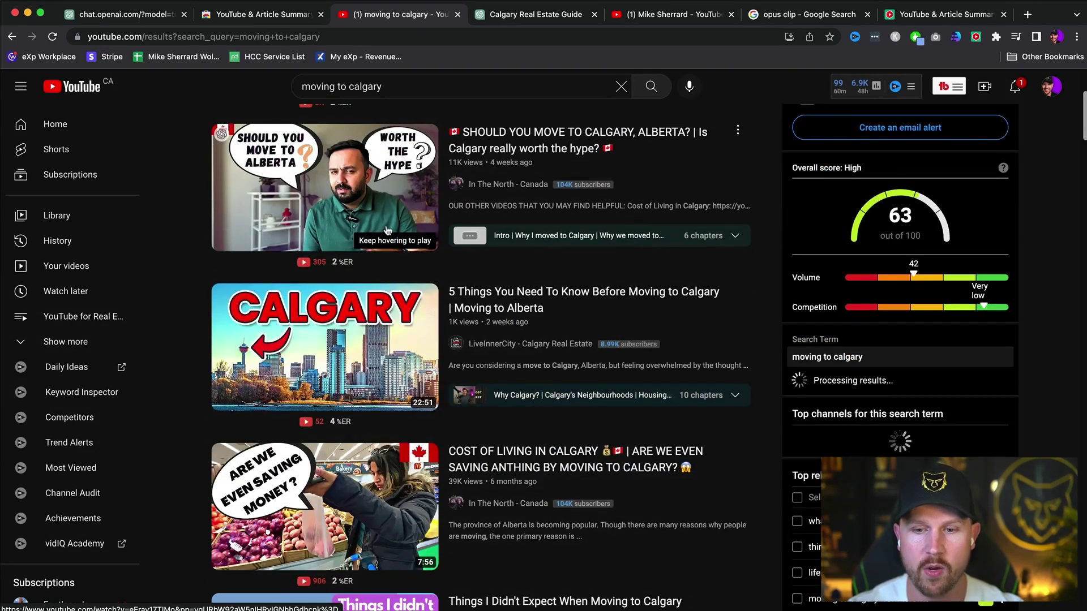
{"action": "scroll", "coordinate": [335, 342], "scroll_direction": "up", "scroll_amount": 4}
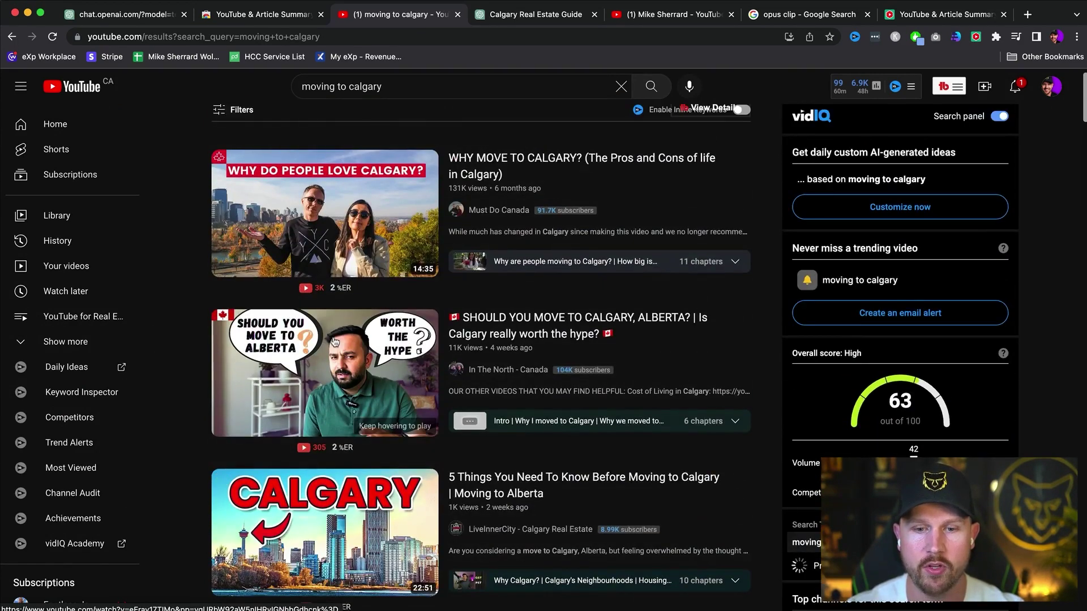
Step: Open the 'Why Move To Calgary' video and copy its vidIQ tags, led by 'moving to calgary' (63.1)
{"action": "left_click", "coordinate": [320, 251]}
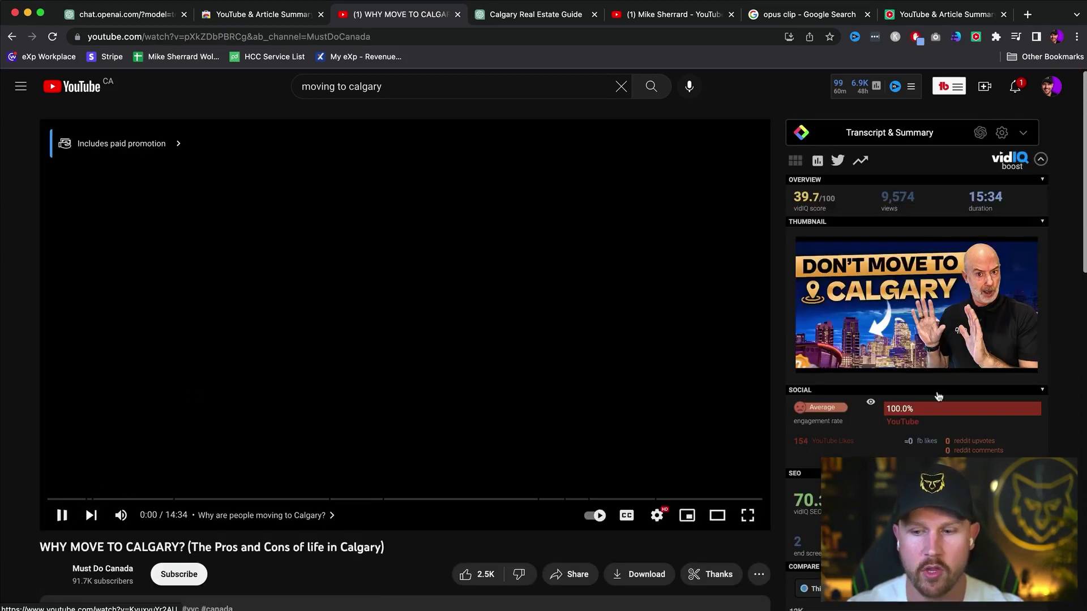
{"action": "scroll", "coordinate": [937, 396], "scroll_direction": "down", "scroll_amount": 10}
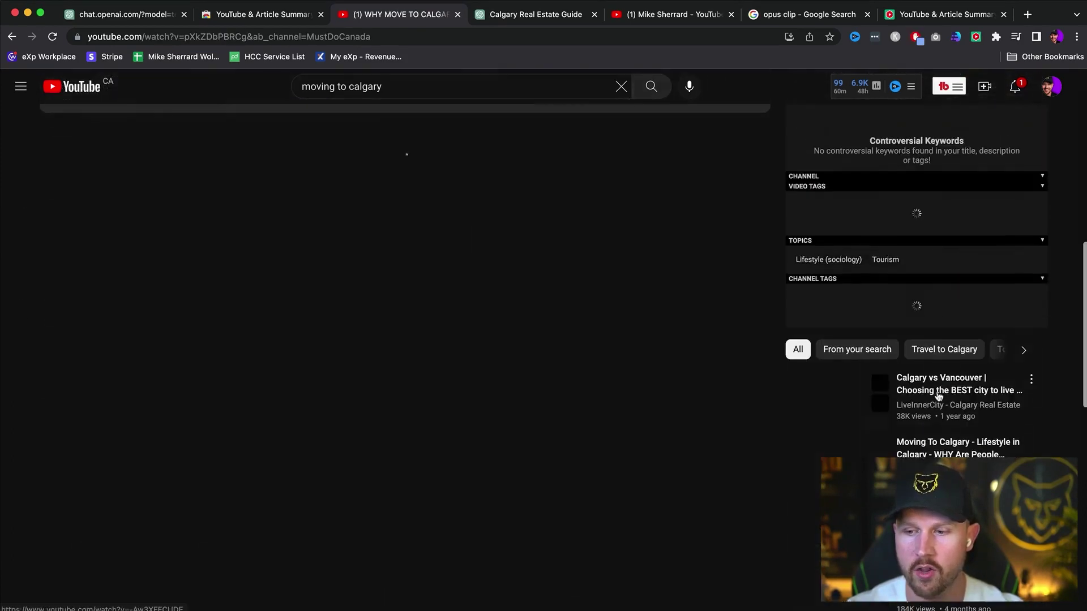
{"action": "scroll", "coordinate": [937, 396], "scroll_direction": "up", "scroll_amount": 5}
{"action": "scroll", "coordinate": [938, 396], "scroll_direction": "up", "scroll_amount": 5}
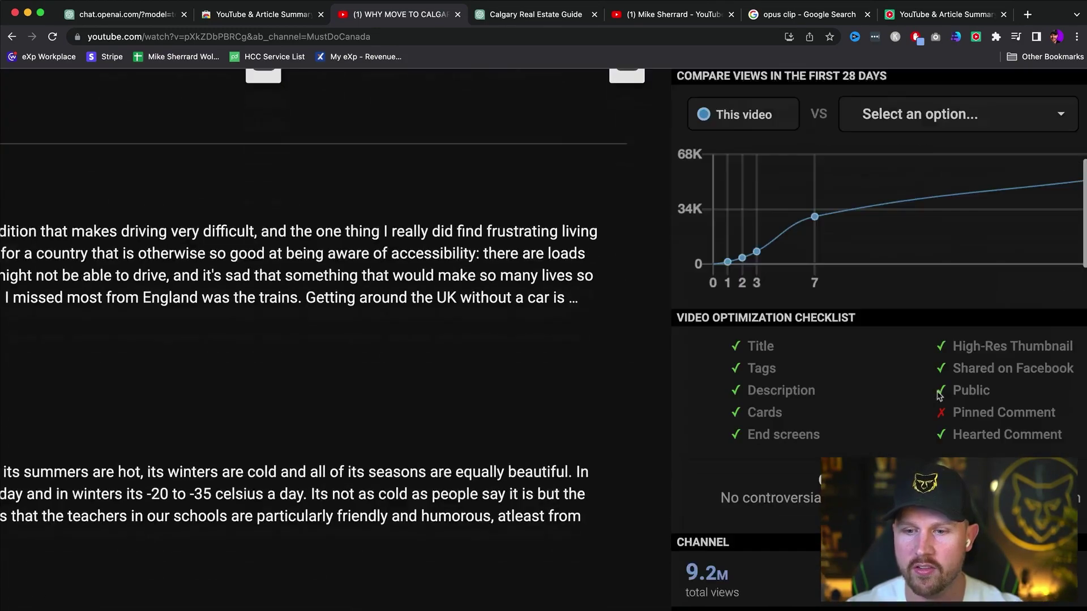
{"action": "scroll", "coordinate": [937, 394], "scroll_direction": "down", "scroll_amount": 5}
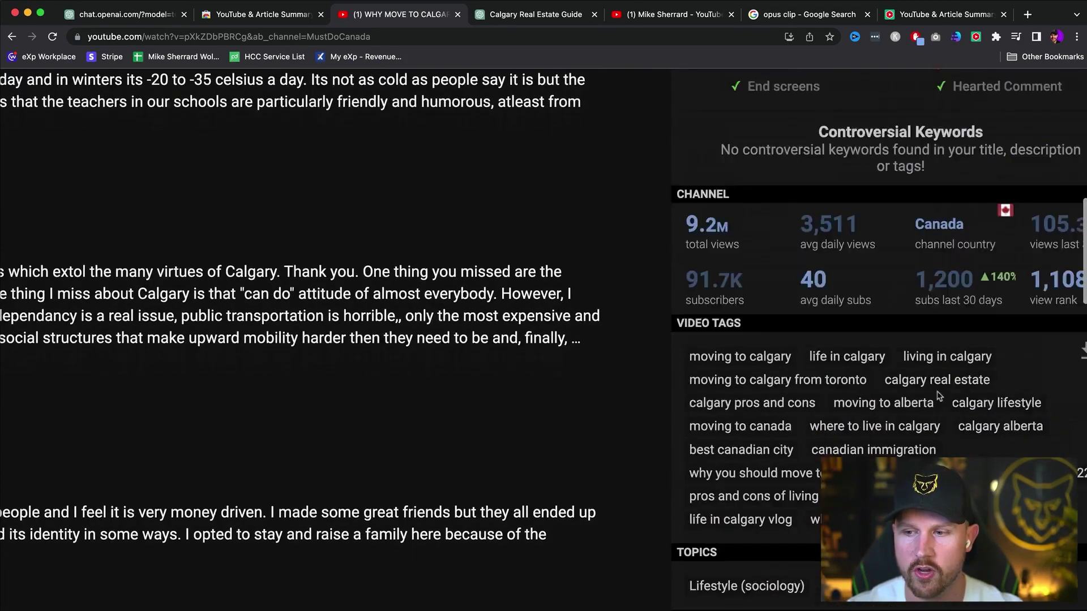
{"action": "scroll", "coordinate": [938, 396], "scroll_direction": "down", "scroll_amount": 5}
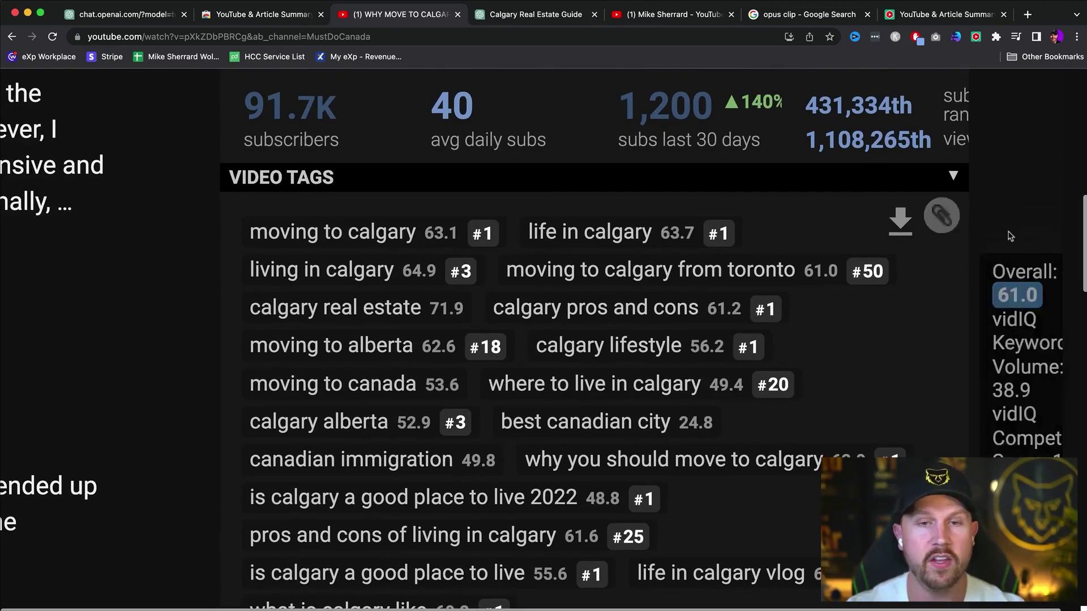
{"action": "scroll", "coordinate": [955, 360], "scroll_direction": "down", "scroll_amount": 2}
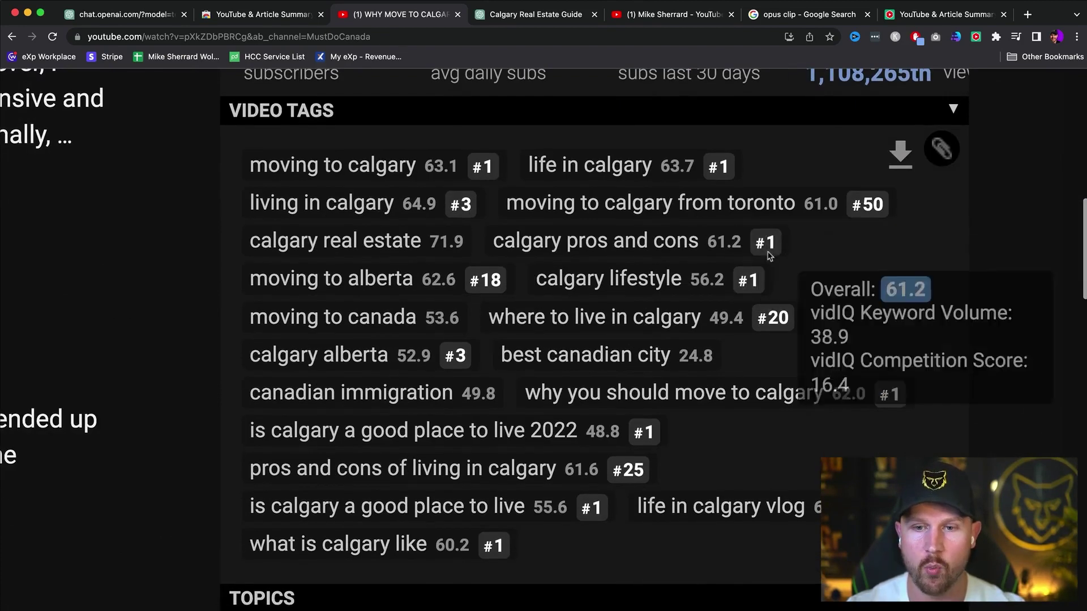
{"action": "mouse_move", "coordinate": [794, 389]}
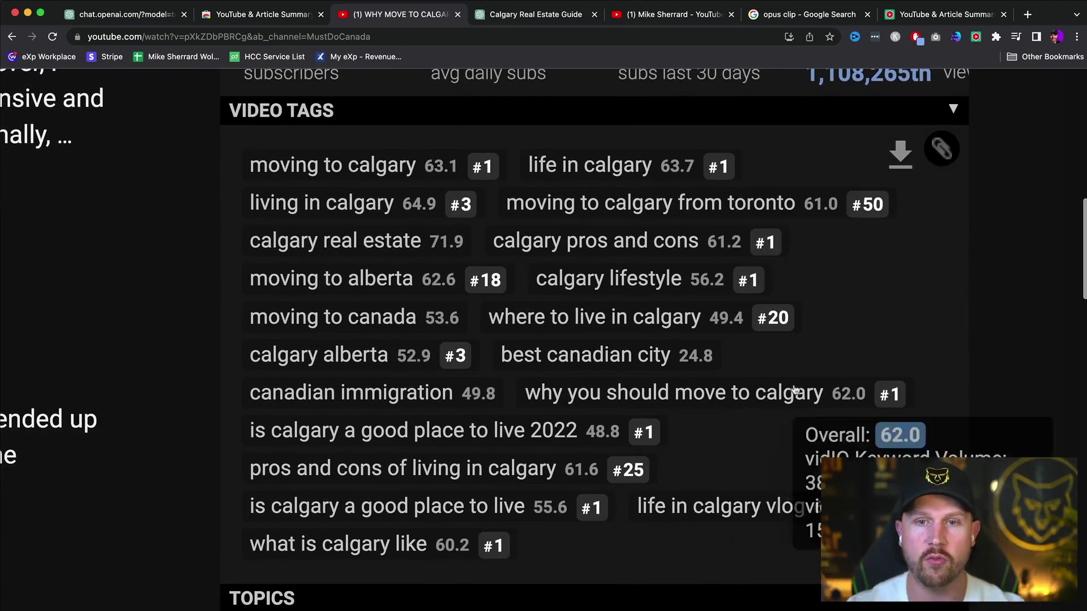
{"action": "scroll", "coordinate": [851, 360], "scroll_direction": "down", "scroll_amount": 1}
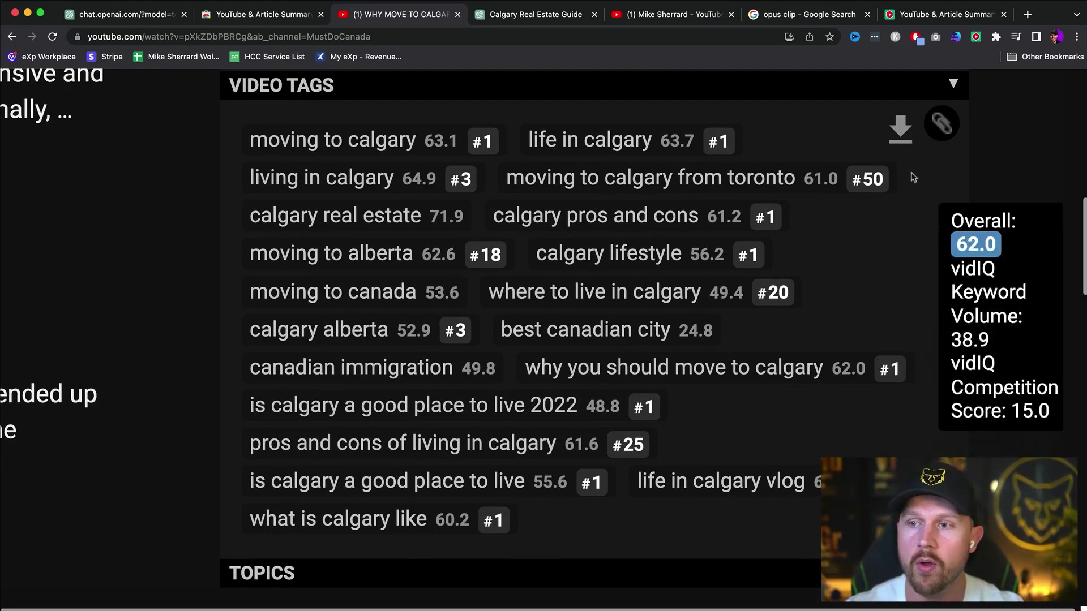
{"action": "left_click", "coordinate": [941, 125]}
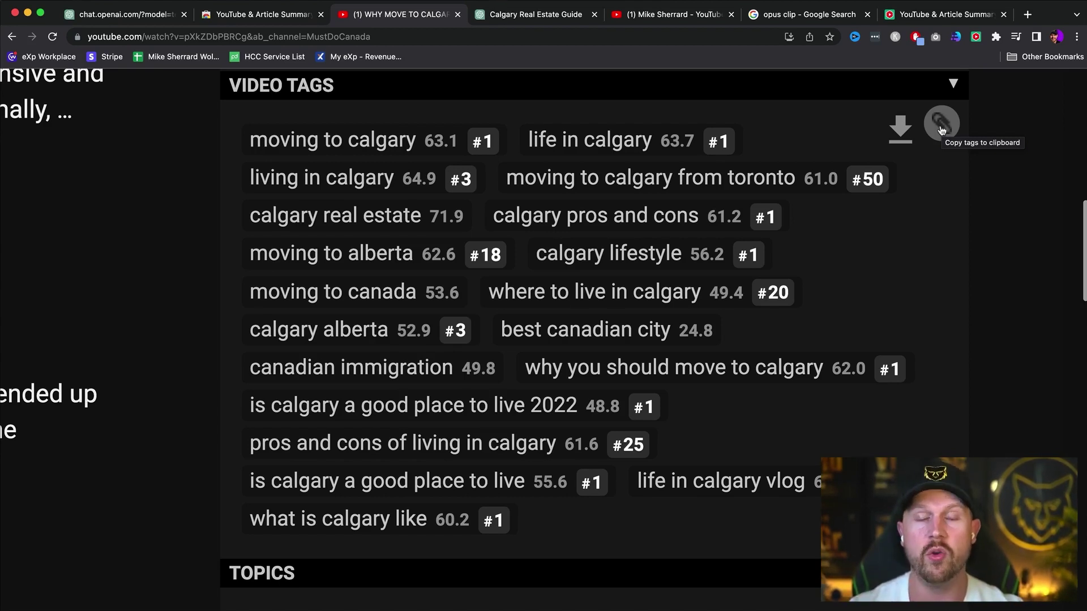
Step: Visit the 'Opus Clip - AI-powered Video Repurposing' site from Google, then return to the Calgary video
{"action": "left_click", "coordinate": [814, 16]}
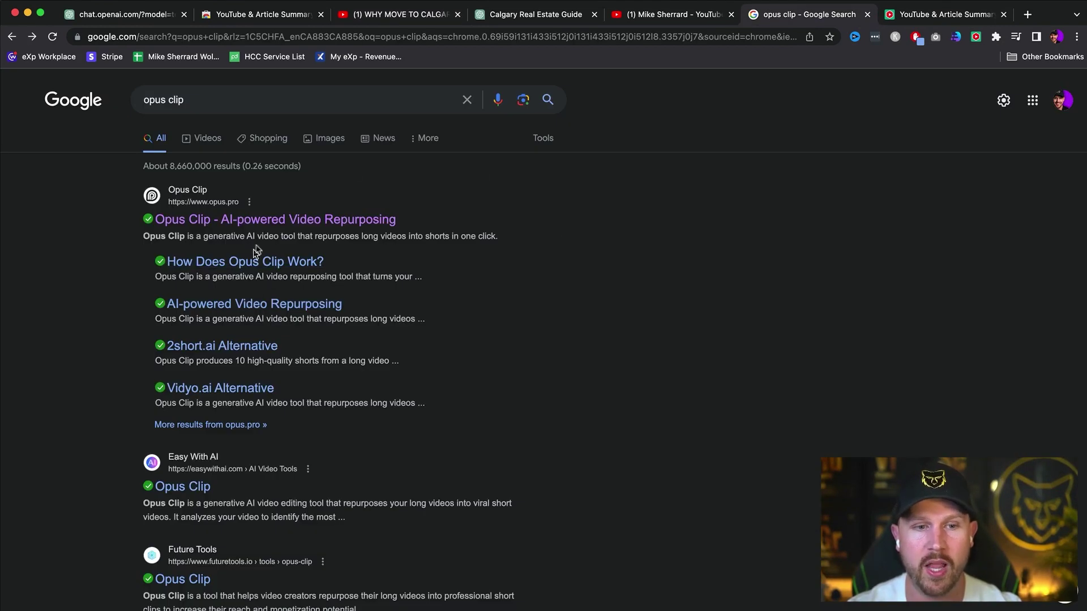
{"action": "left_click", "coordinate": [346, 221]}
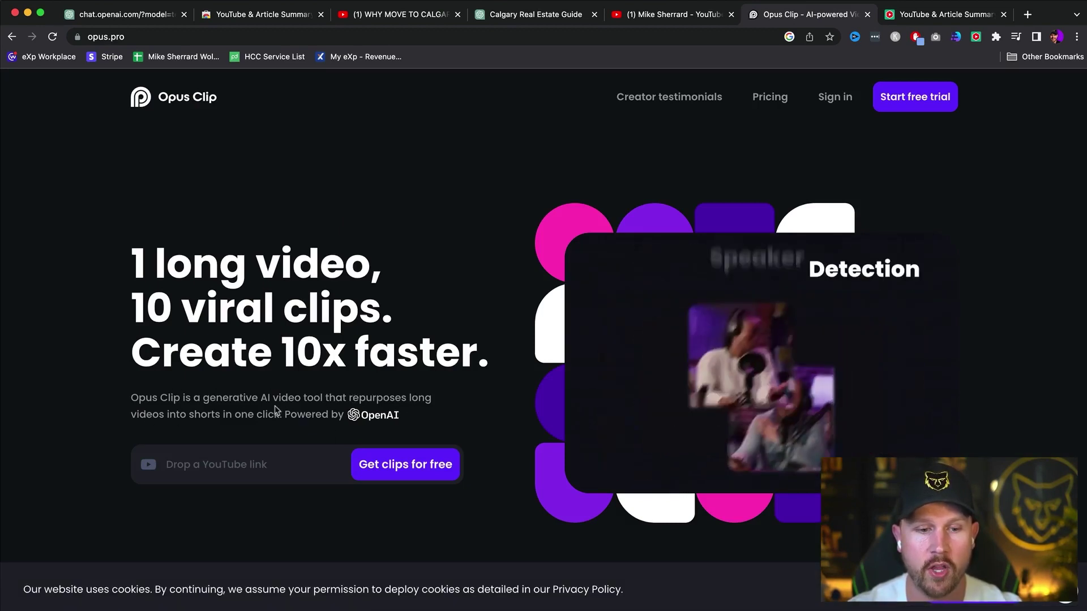
{"action": "left_click", "coordinate": [396, 14]}
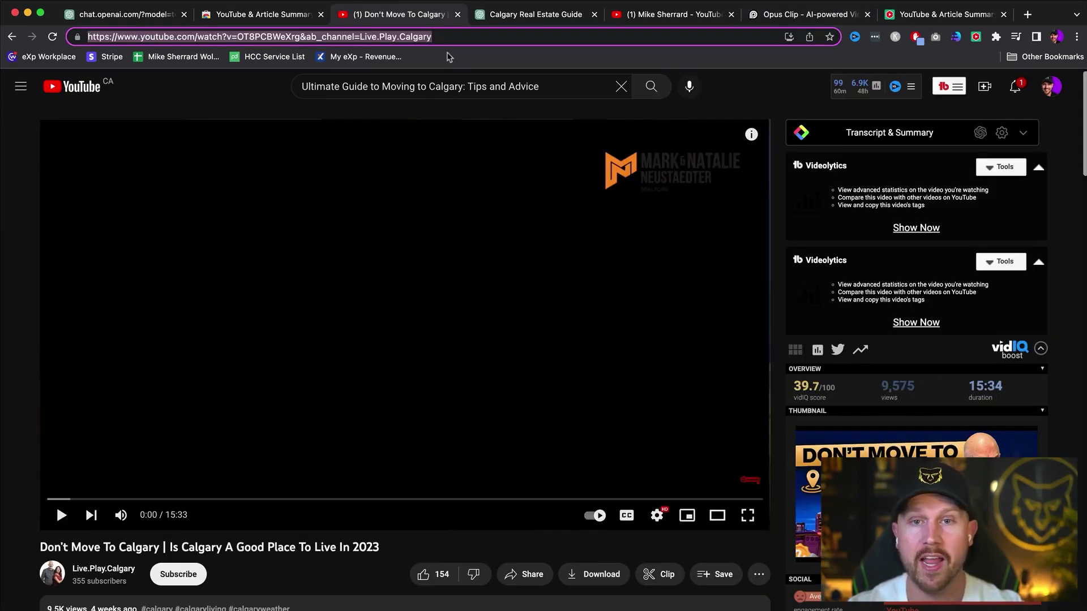
Step: Check the other open tabs and select the Calgary video's YouTube URL to copy
{"action": "left_click", "coordinate": [532, 19]}
{"action": "left_click", "coordinate": [272, 16]}
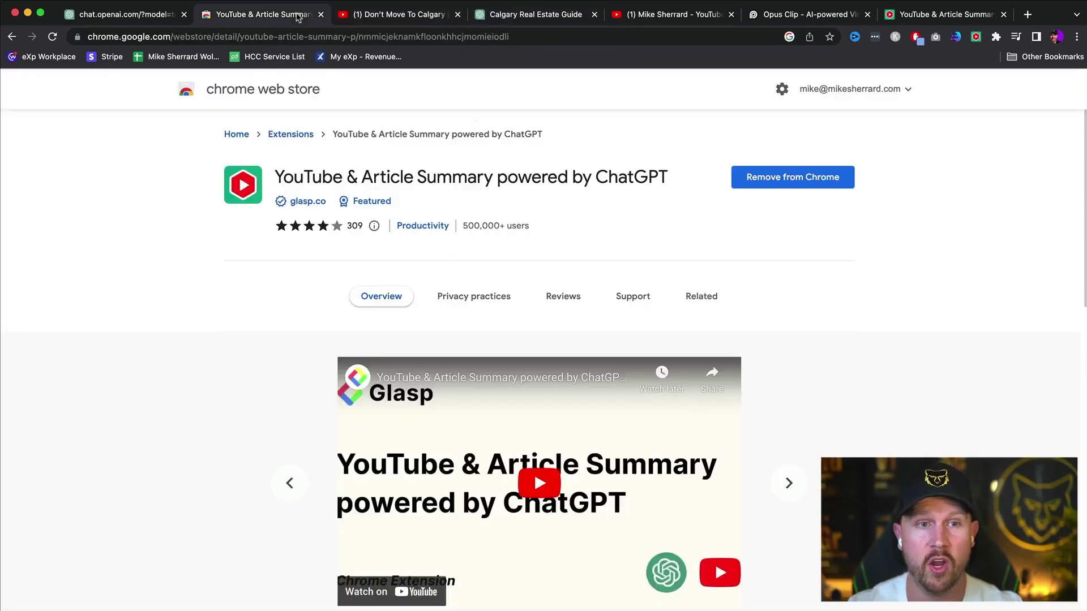
{"action": "left_click", "coordinate": [132, 21]}
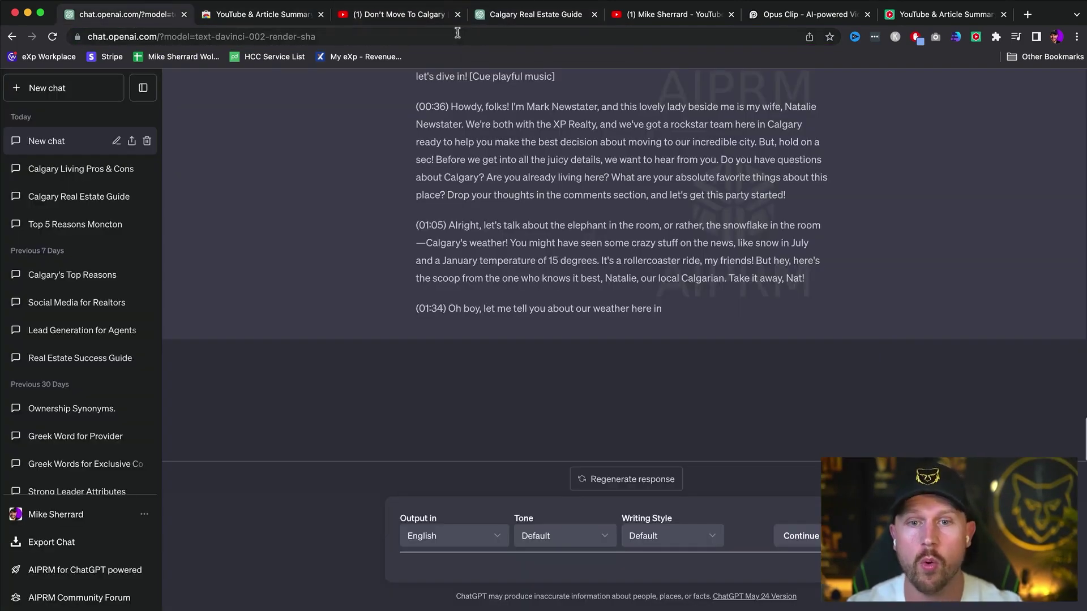
{"action": "left_click", "coordinate": [373, 17]}
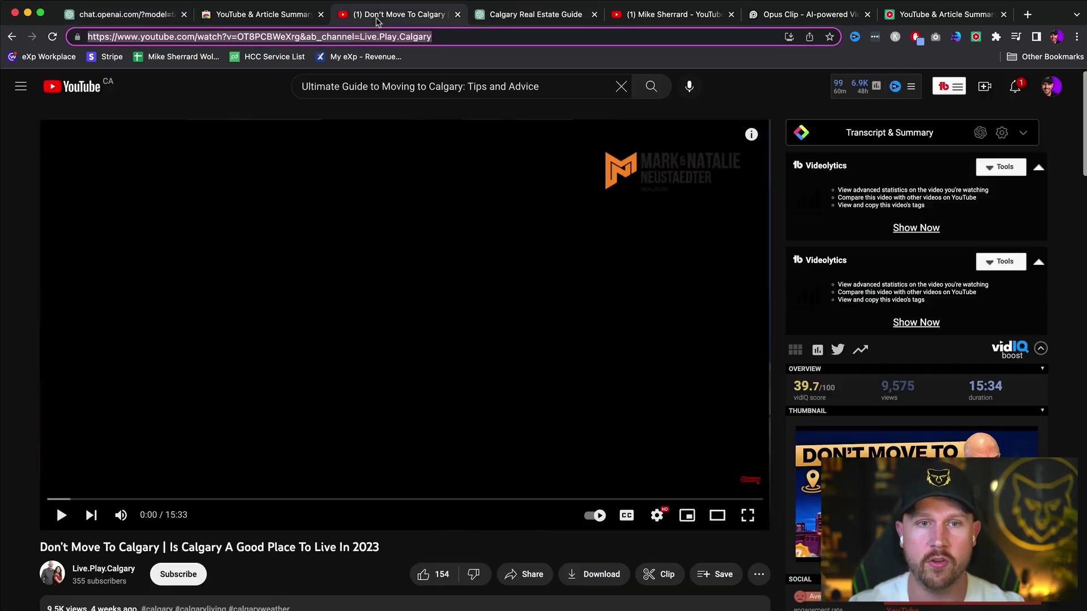
Step: Paste the video link into Opus Clip's YouTube link field and request free clips
{"action": "left_click", "coordinate": [807, 17]}
{"action": "left_click", "coordinate": [194, 462]}
{"action": "key", "text": "super+v"}
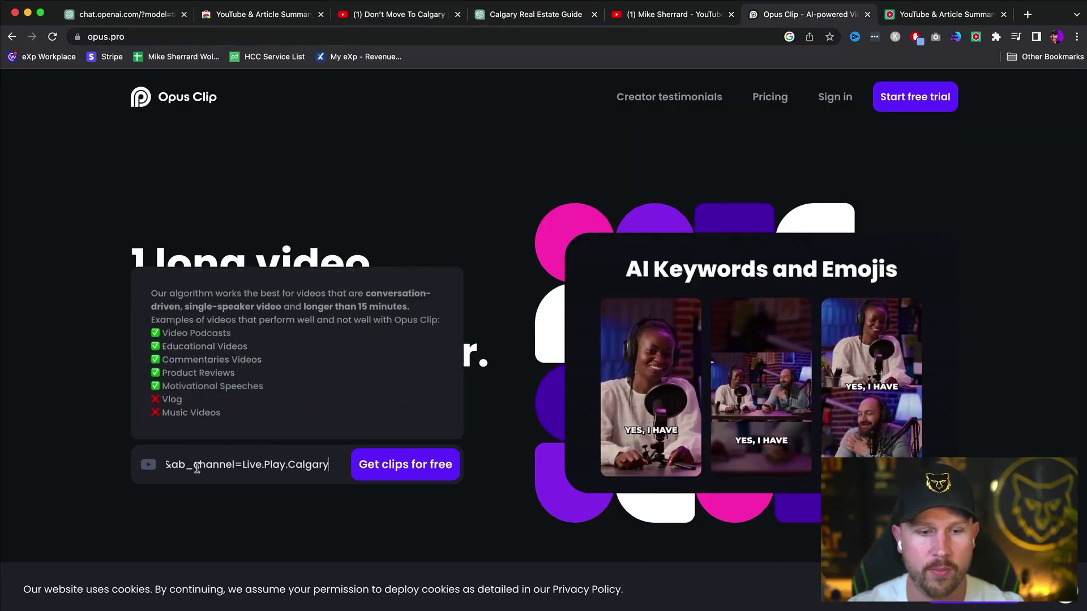
{"action": "left_click", "coordinate": [381, 470]}
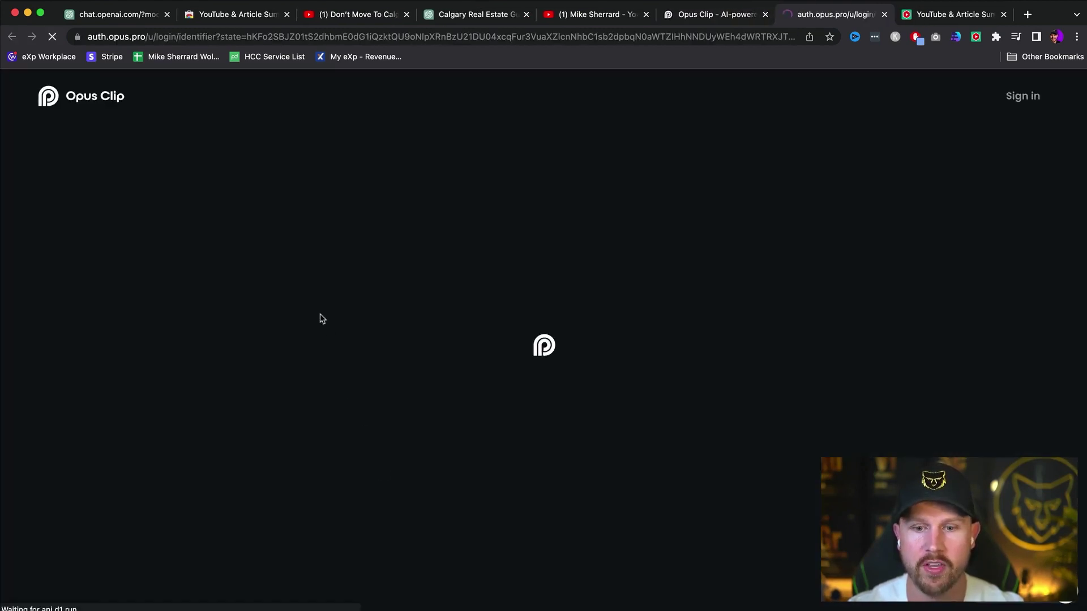
Step: Sign in to Opus Clip with a Google account and start clip generation with 'Get clips in 1 click'
{"action": "left_click", "coordinate": [526, 413]}
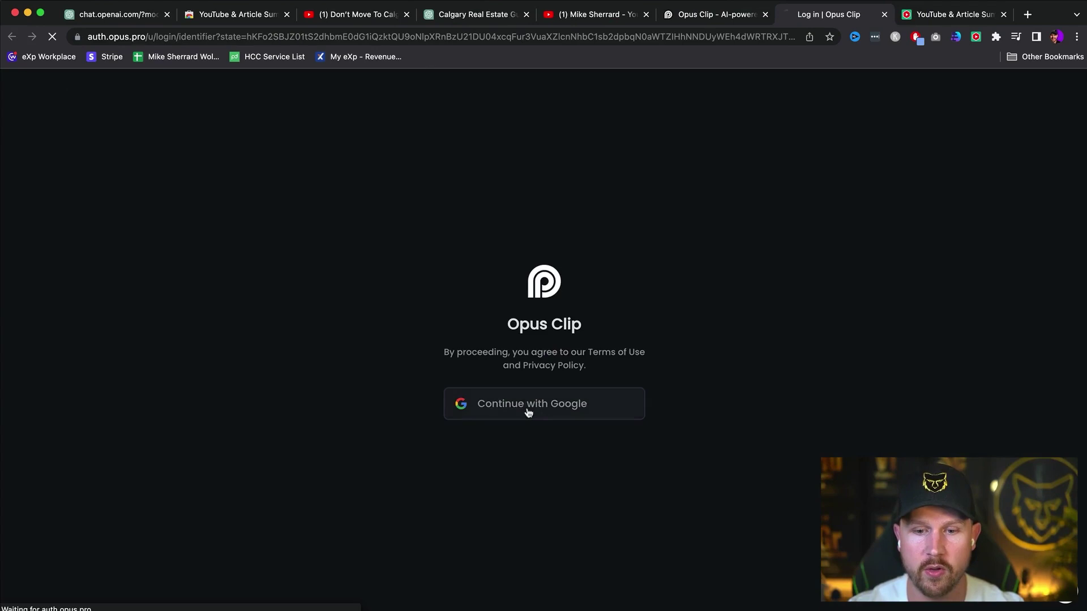
{"action": "left_click", "coordinate": [510, 342]}
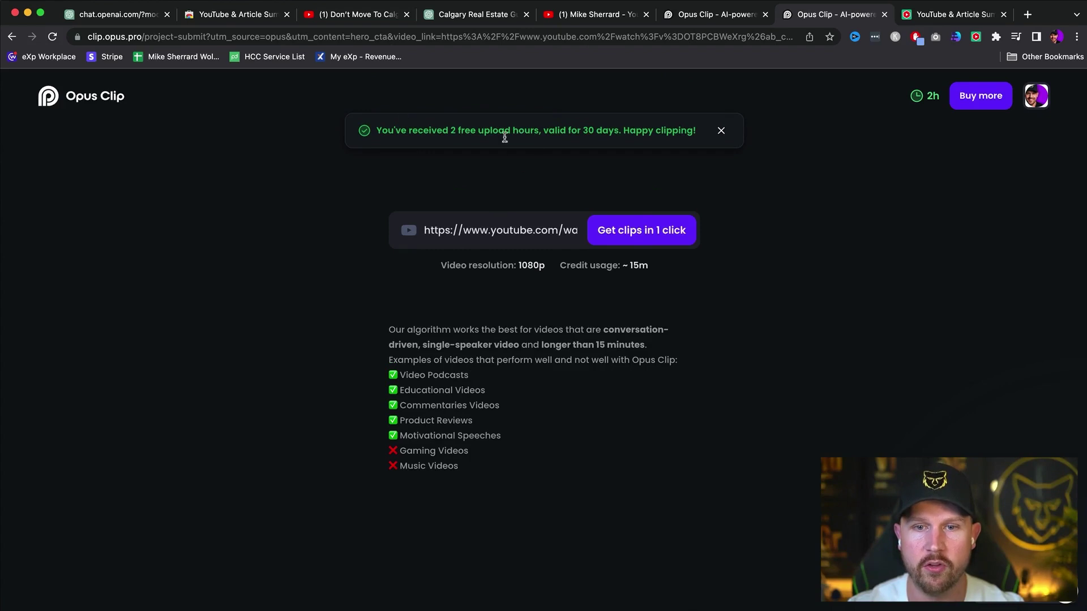
{"action": "left_click", "coordinate": [647, 233]}
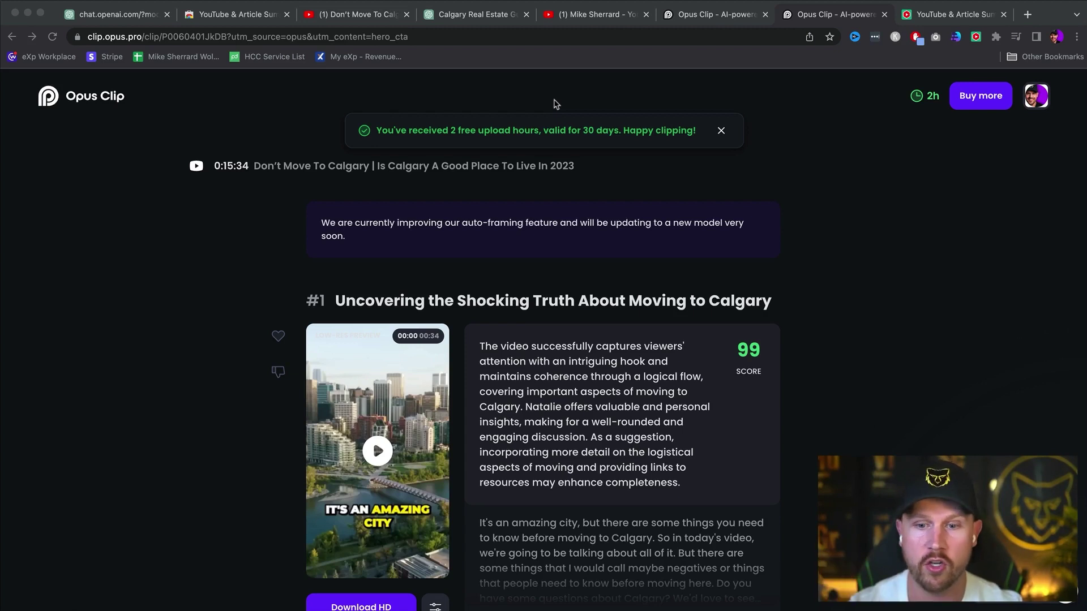
Step: Play and pause a preview of the top-scoring (99) Calgary clip
{"action": "scroll", "coordinate": [761, 249], "scroll_direction": "down", "scroll_amount": 3}
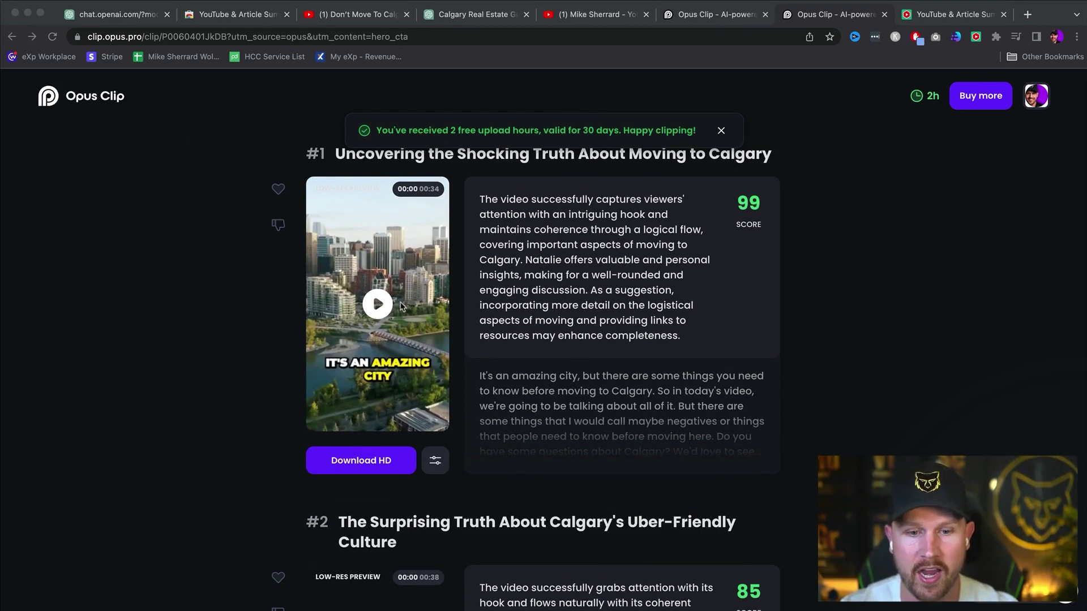
{"action": "left_click", "coordinate": [382, 305]}
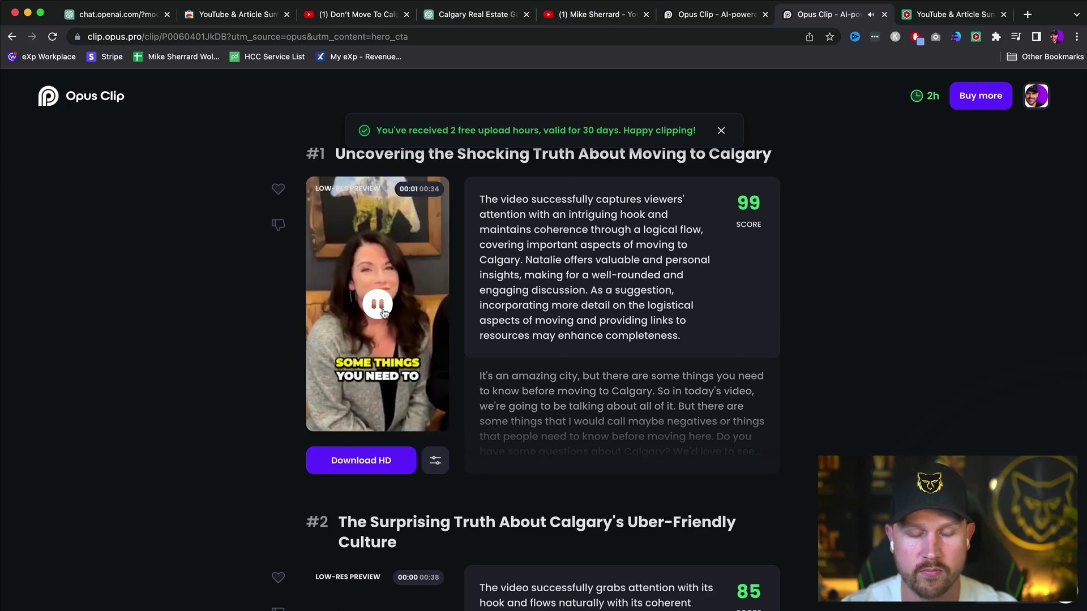
{"action": "left_click", "coordinate": [384, 313]}
Step: Scroll through the remaining scored clips and open clip #1 in the editor
{"action": "scroll", "coordinate": [436, 334], "scroll_direction": "down", "scroll_amount": 2}
{"action": "scroll", "coordinate": [437, 335], "scroll_direction": "down", "scroll_amount": 20}
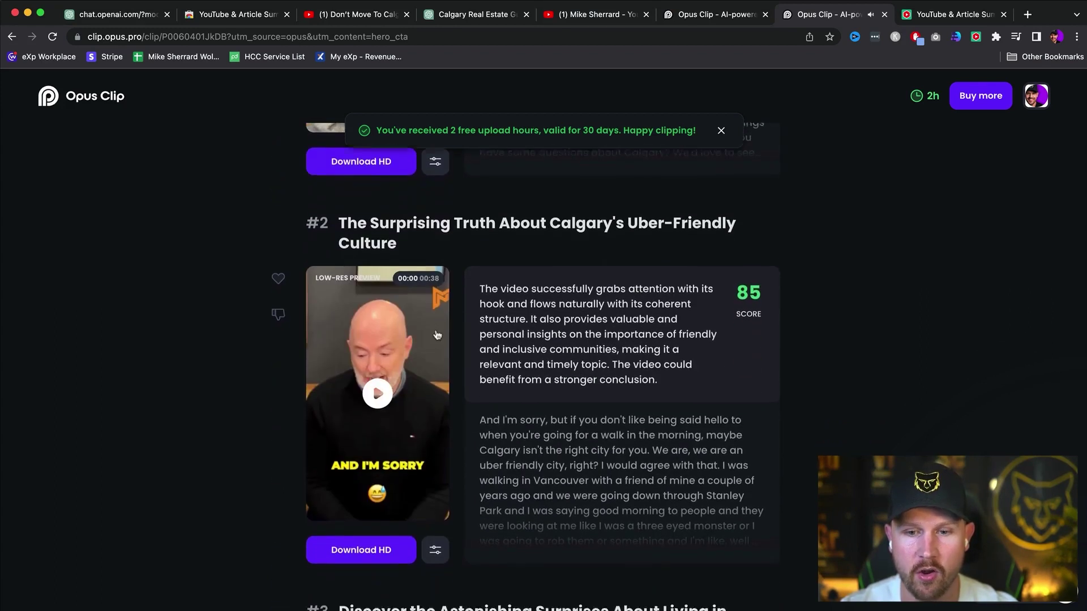
{"action": "scroll", "coordinate": [437, 334], "scroll_direction": "down", "scroll_amount": 15}
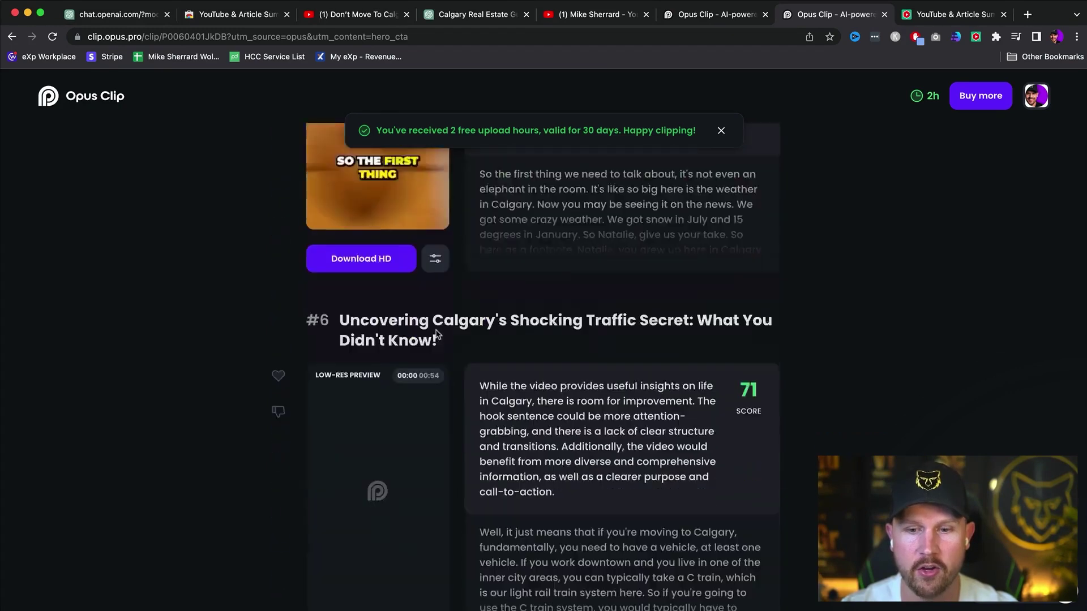
{"action": "scroll", "coordinate": [437, 335], "scroll_direction": "up", "scroll_amount": 2}
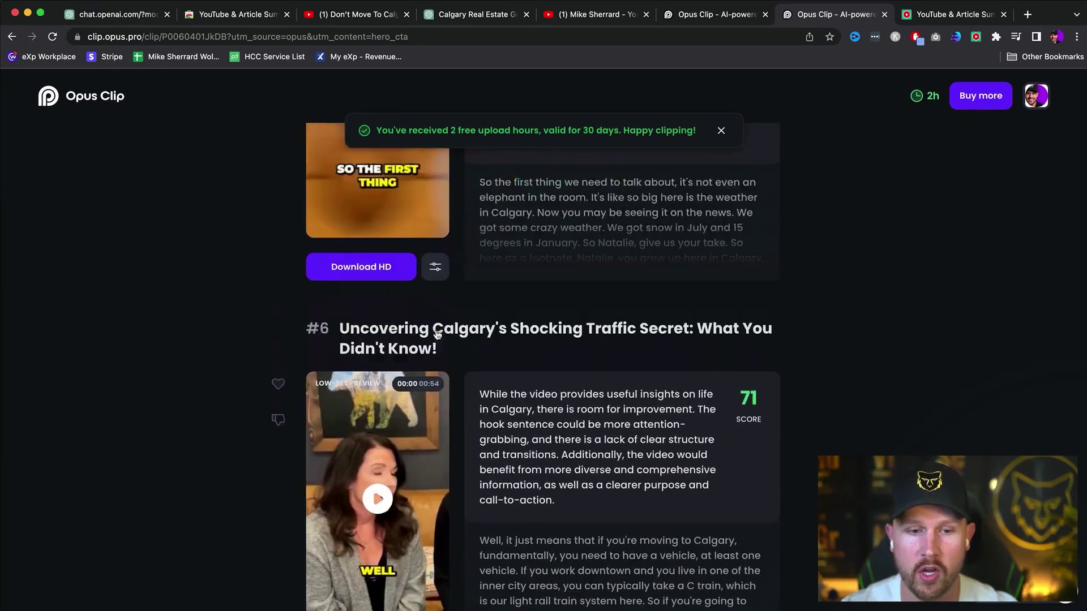
{"action": "scroll", "coordinate": [437, 334], "scroll_direction": "down", "scroll_amount": 2}
{"action": "scroll", "coordinate": [437, 334], "scroll_direction": "up", "scroll_amount": 20}
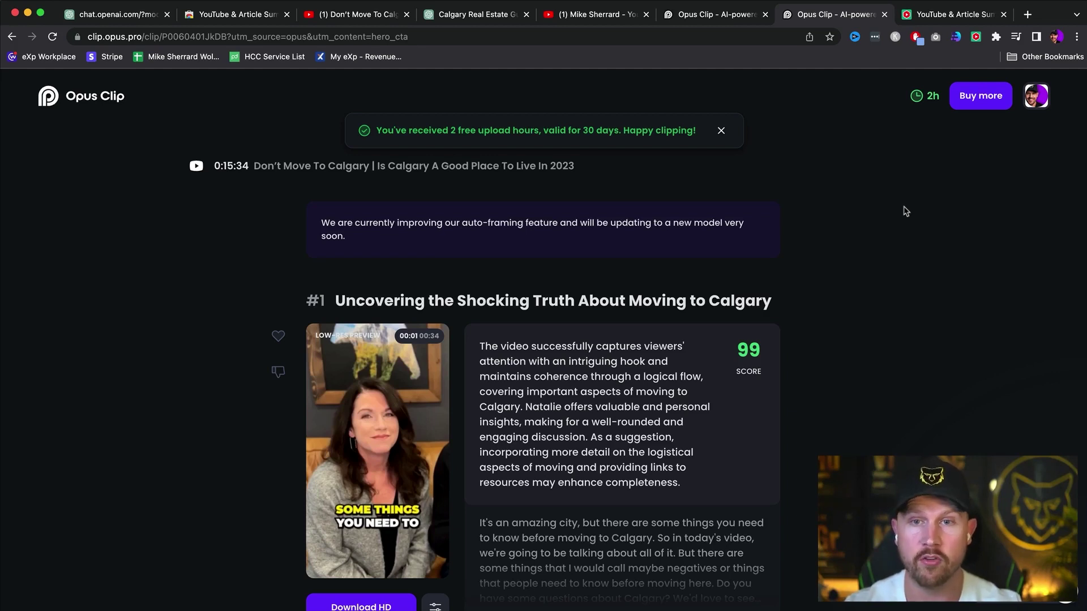
{"action": "scroll", "coordinate": [904, 211], "scroll_direction": "down", "scroll_amount": 5}
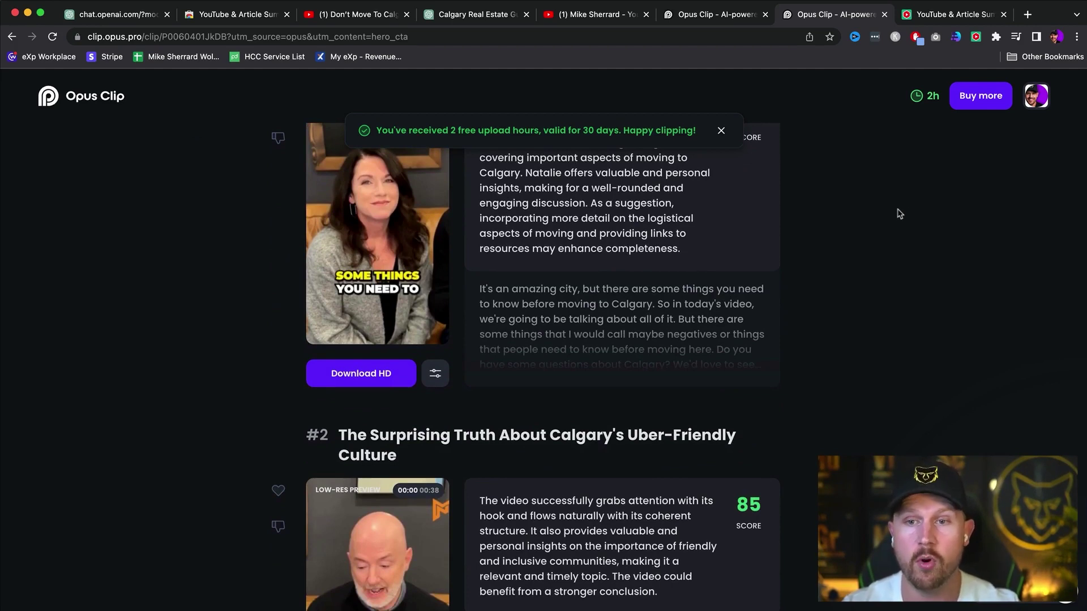
{"action": "left_click", "coordinate": [435, 373]}
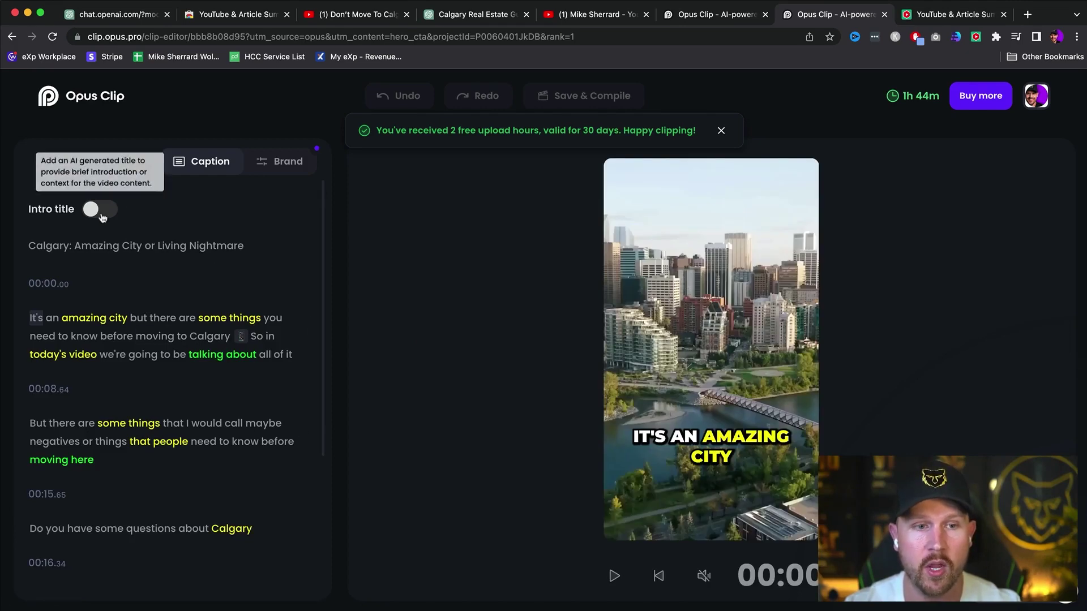
Step: Show the Brand panel and review its Hormozi-style captions, font highlights and Fit/Split layouts
{"action": "left_click", "coordinate": [287, 174]}
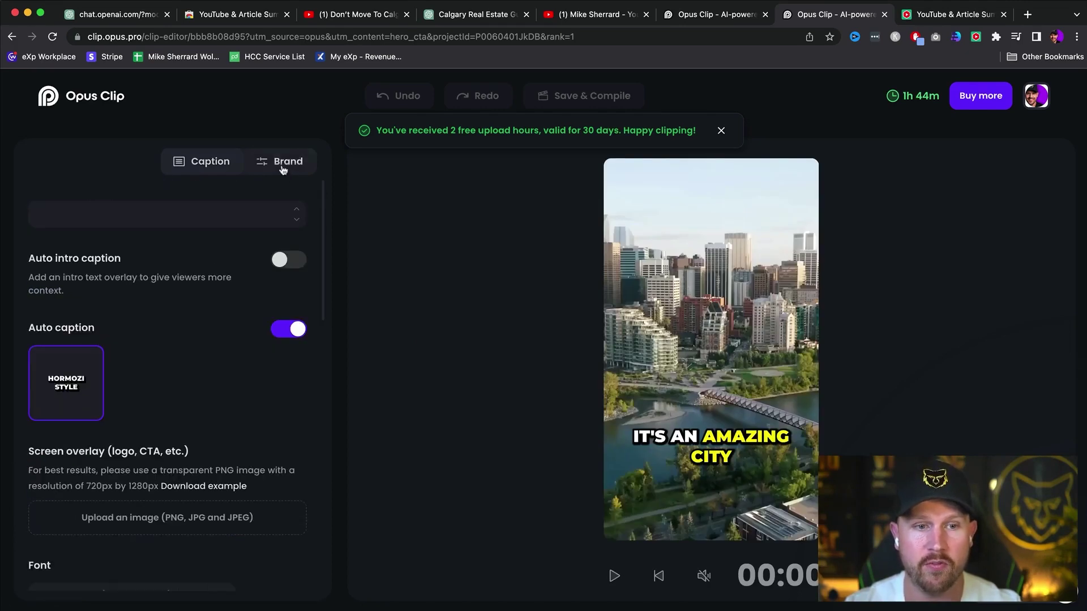
{"action": "left_click", "coordinate": [223, 173]}
{"action": "left_click", "coordinate": [286, 177]}
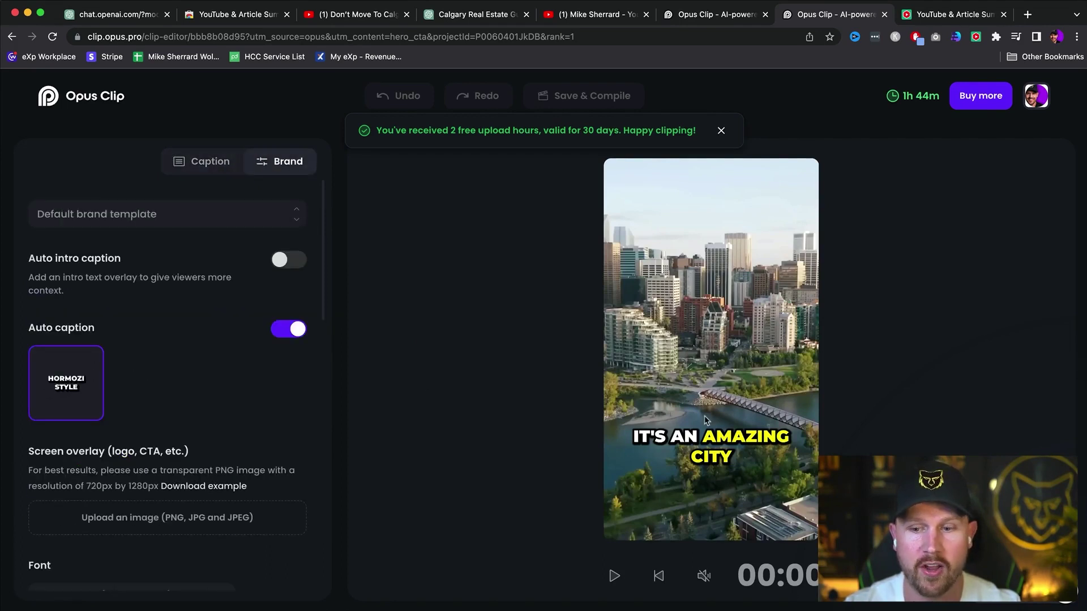
{"action": "scroll", "coordinate": [236, 439], "scroll_direction": "down", "scroll_amount": 6}
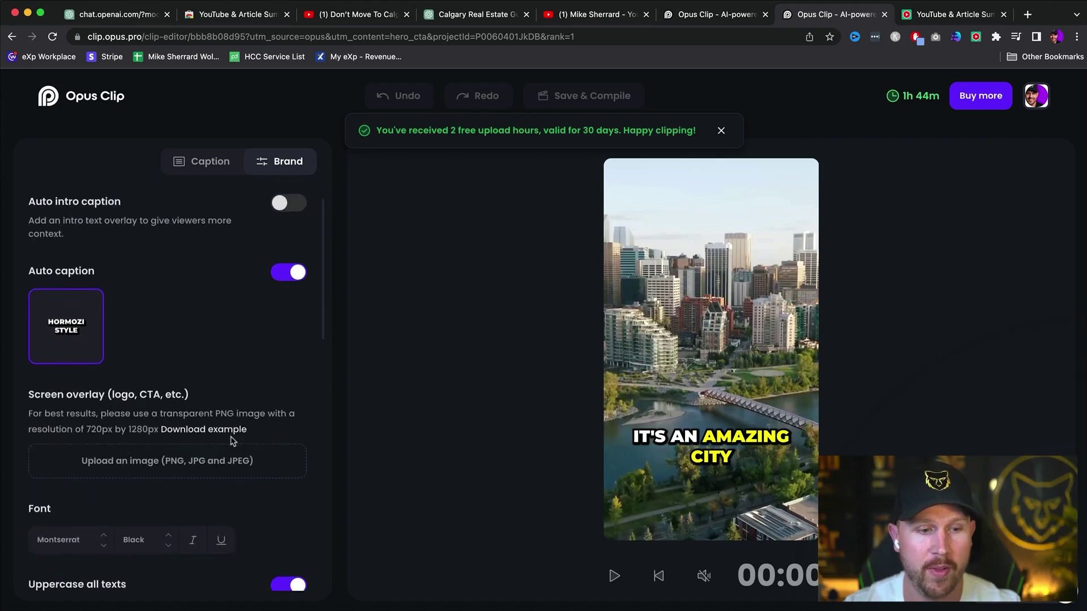
{"action": "scroll", "coordinate": [260, 436], "scroll_direction": "down", "scroll_amount": 8}
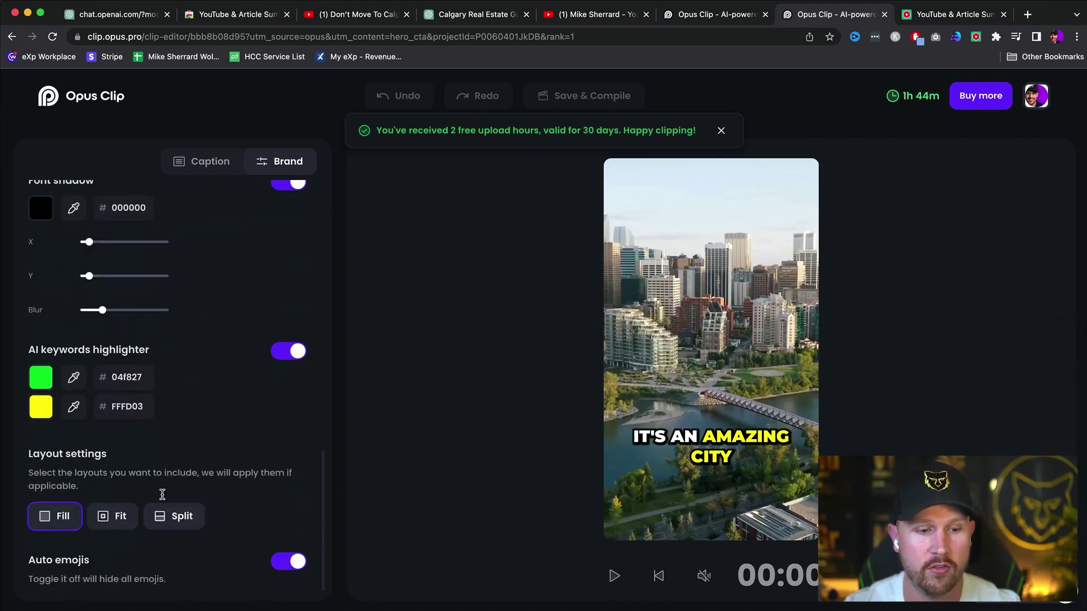
{"action": "mouse_move", "coordinate": [120, 519]}
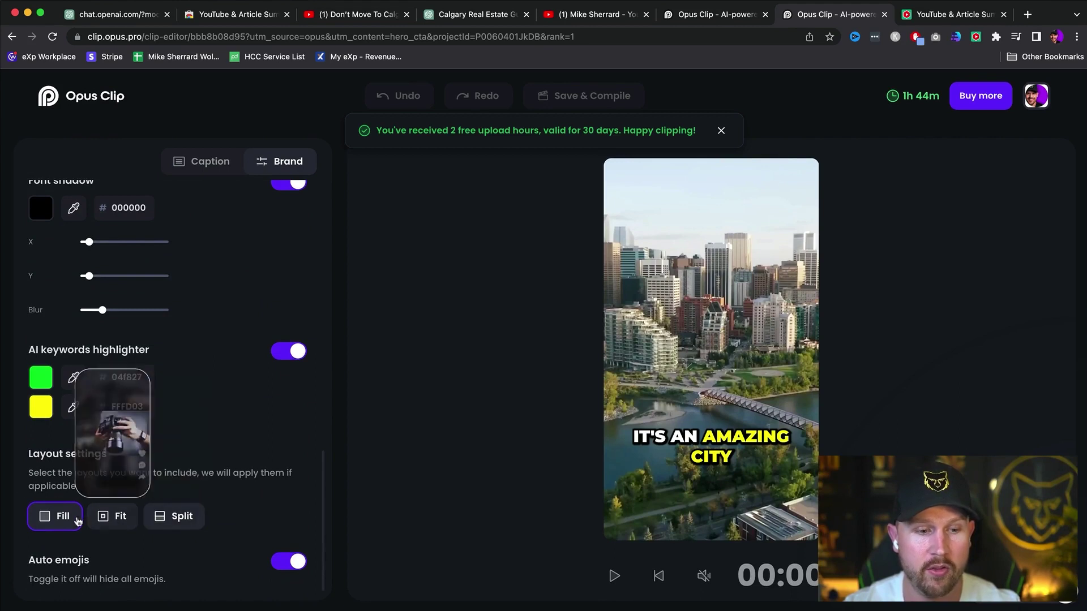
{"action": "mouse_move", "coordinate": [155, 518]}
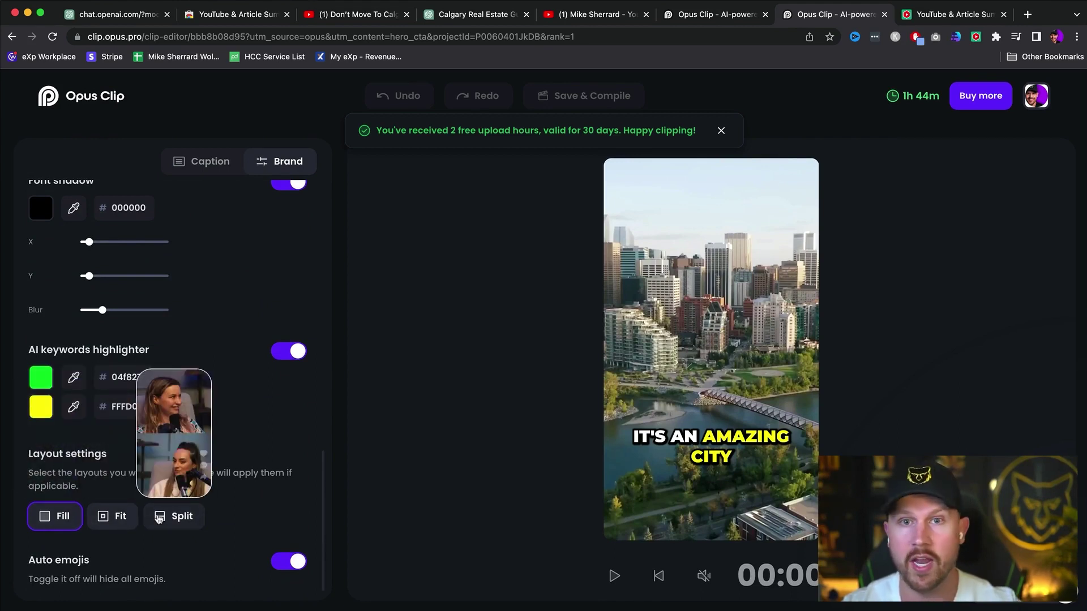
{"action": "scroll", "coordinate": [238, 387], "scroll_direction": "up", "scroll_amount": 3}
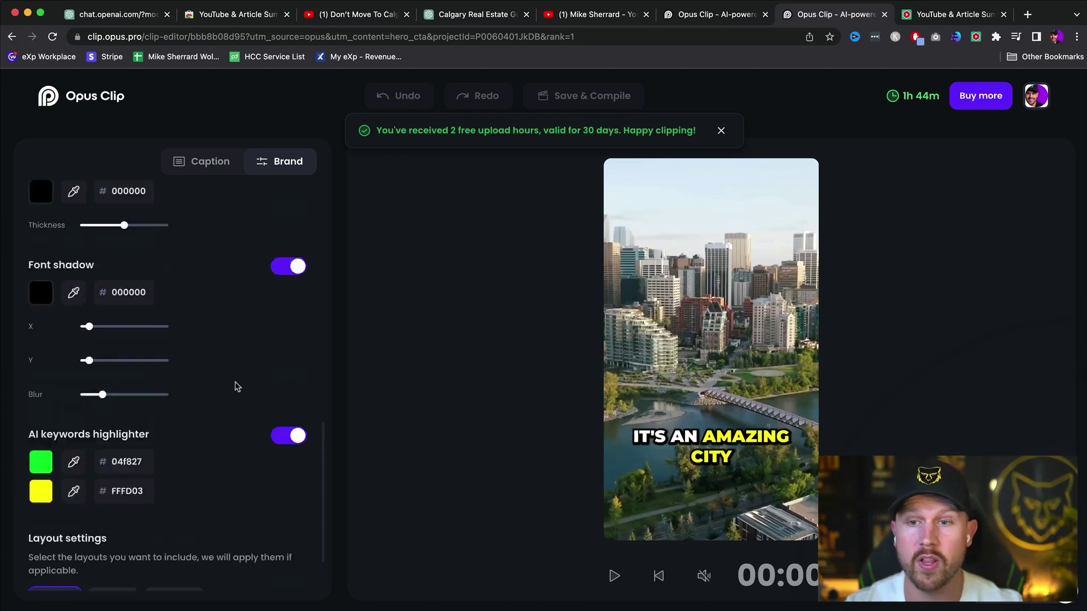
{"action": "scroll", "coordinate": [237, 387], "scroll_direction": "up", "scroll_amount": 10}
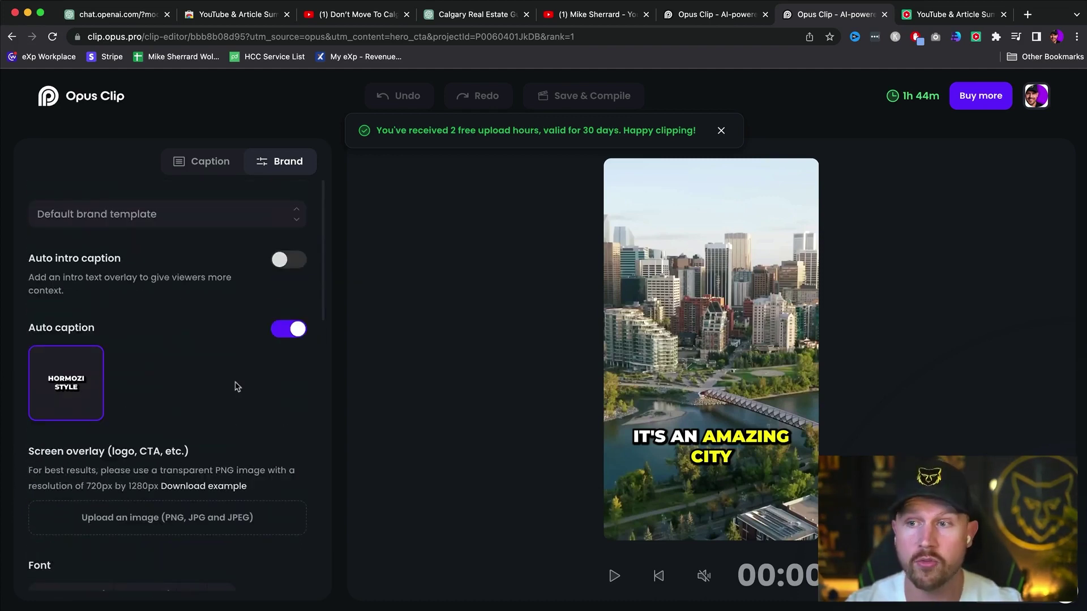